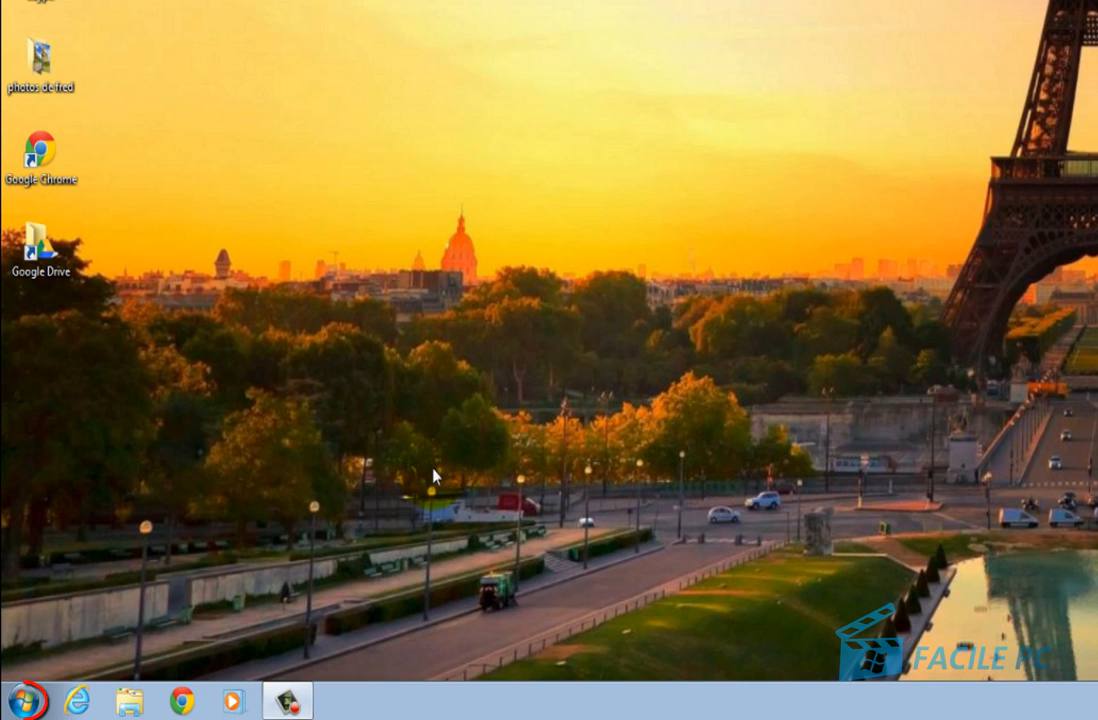
Launch Microsoft Excel 2010 from the Microsoft Office programs to get a blank workbook
left_click(24, 702)
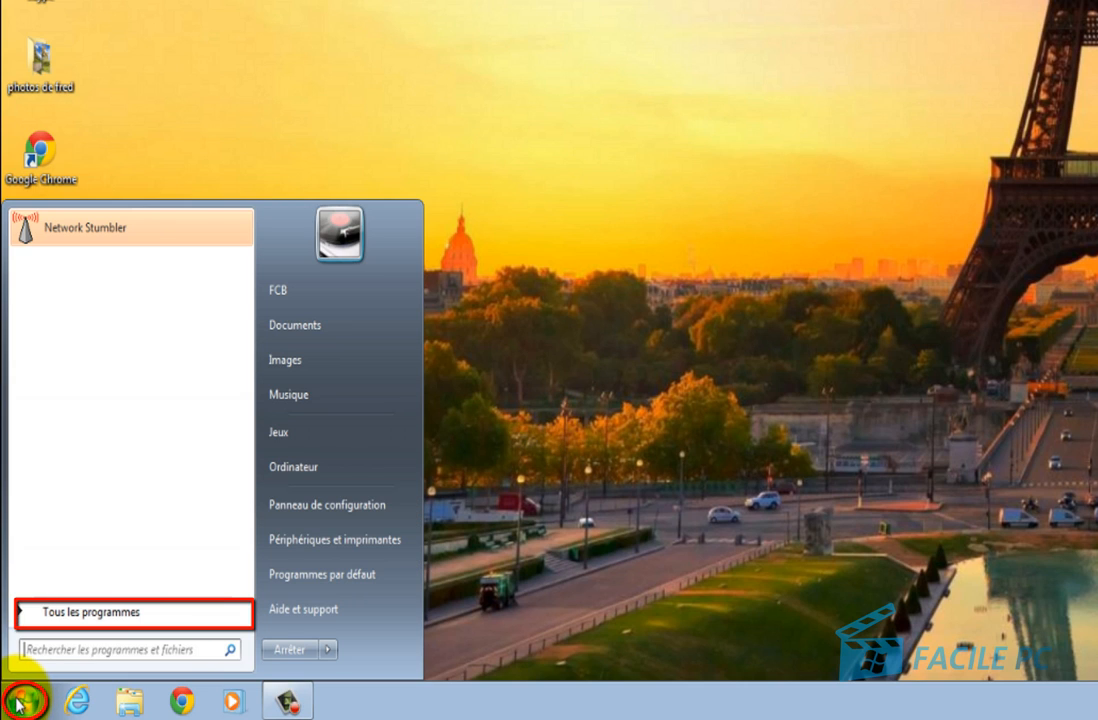
left_click(50, 612)
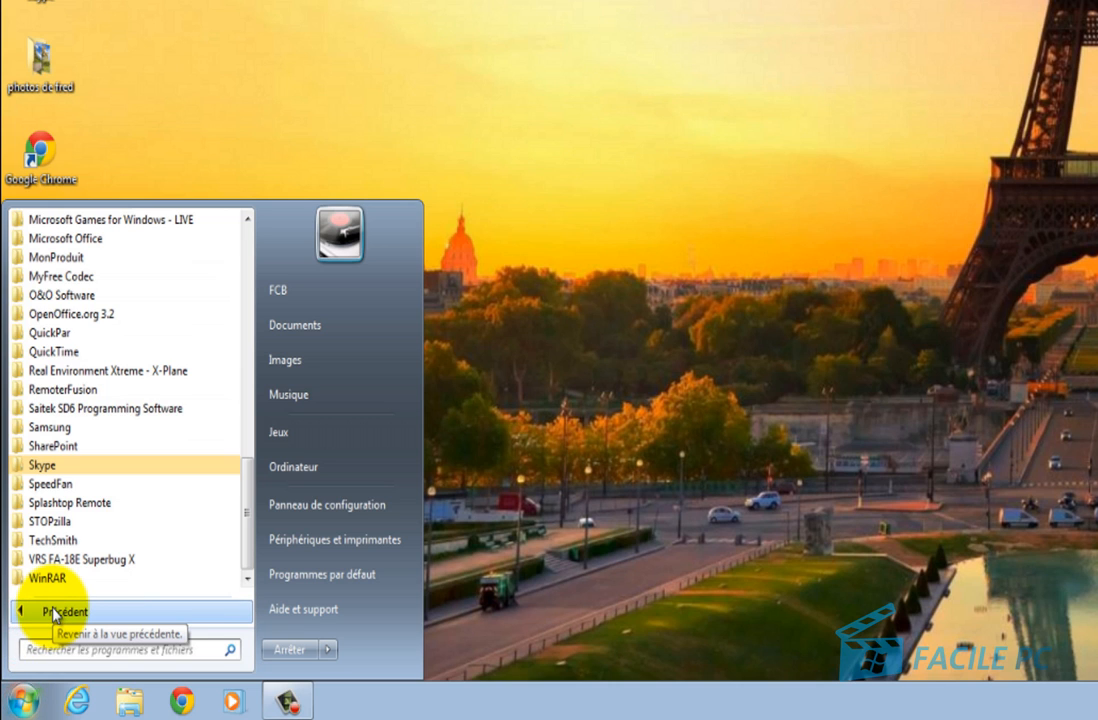
left_click(68, 240)
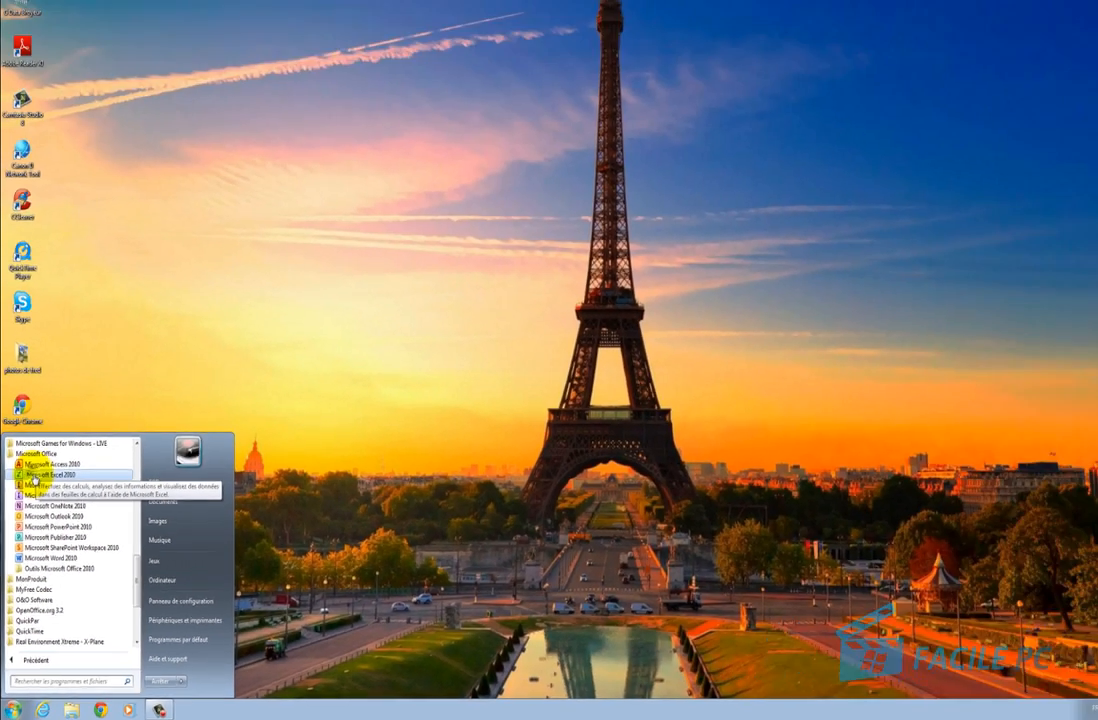
left_click(34, 476)
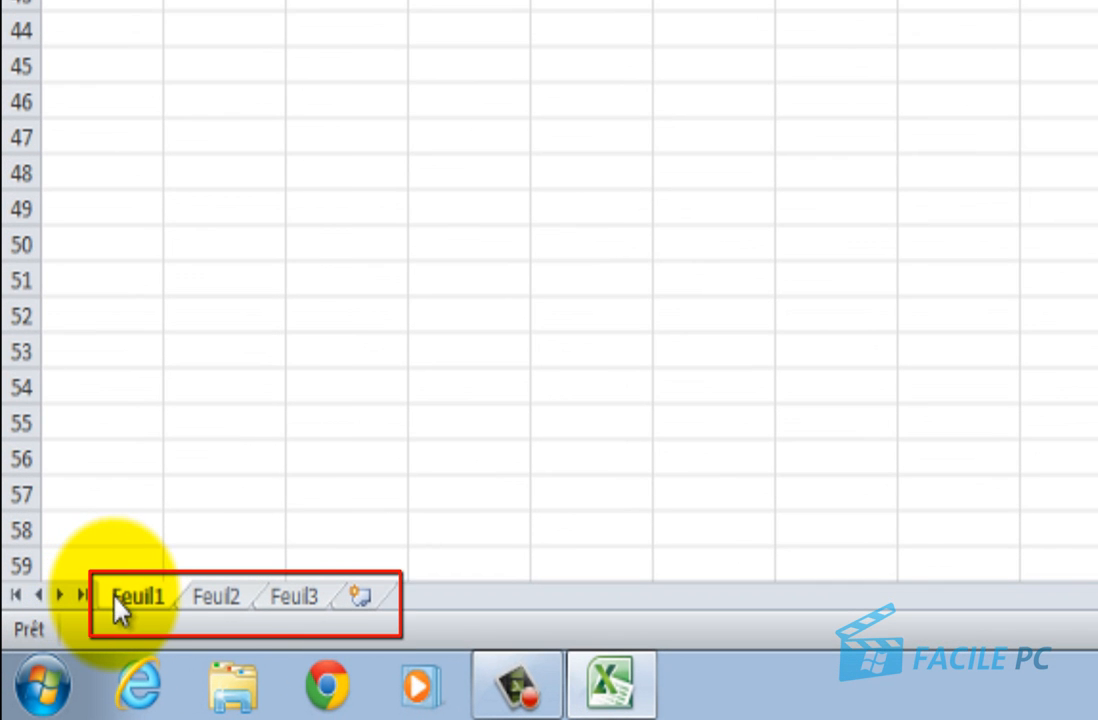
View the workbook's sheets Feuil2 and Feuil3 and return to Feuil1
left_click(207, 616)
left_click(306, 617)
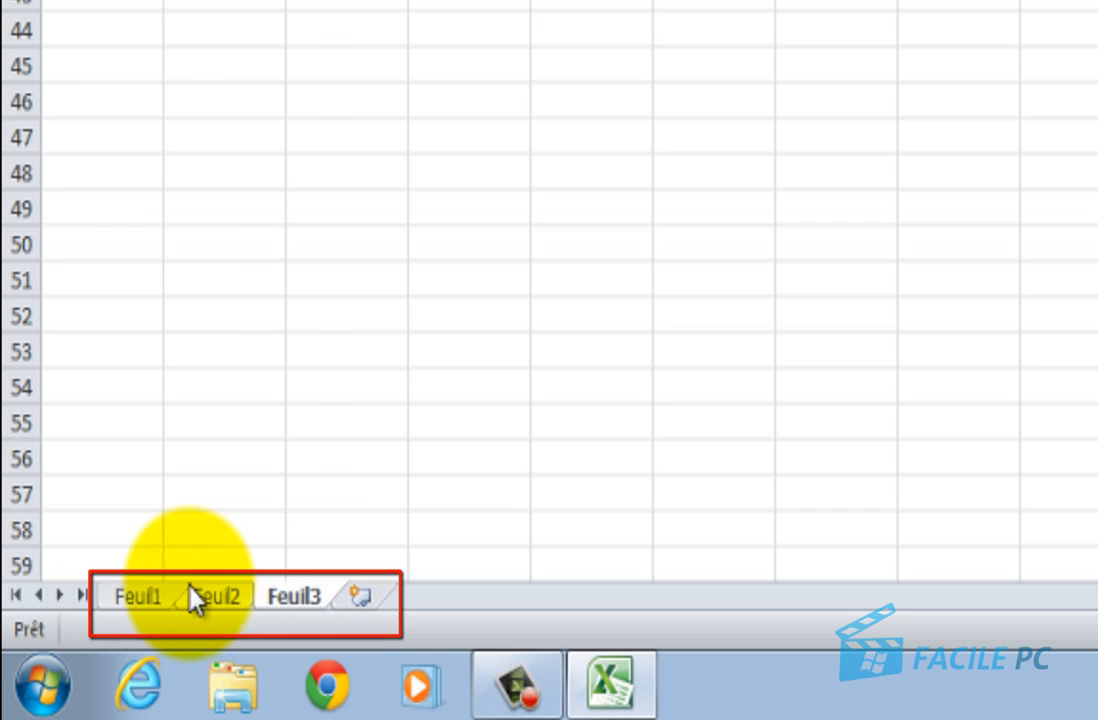
left_click(150, 598)
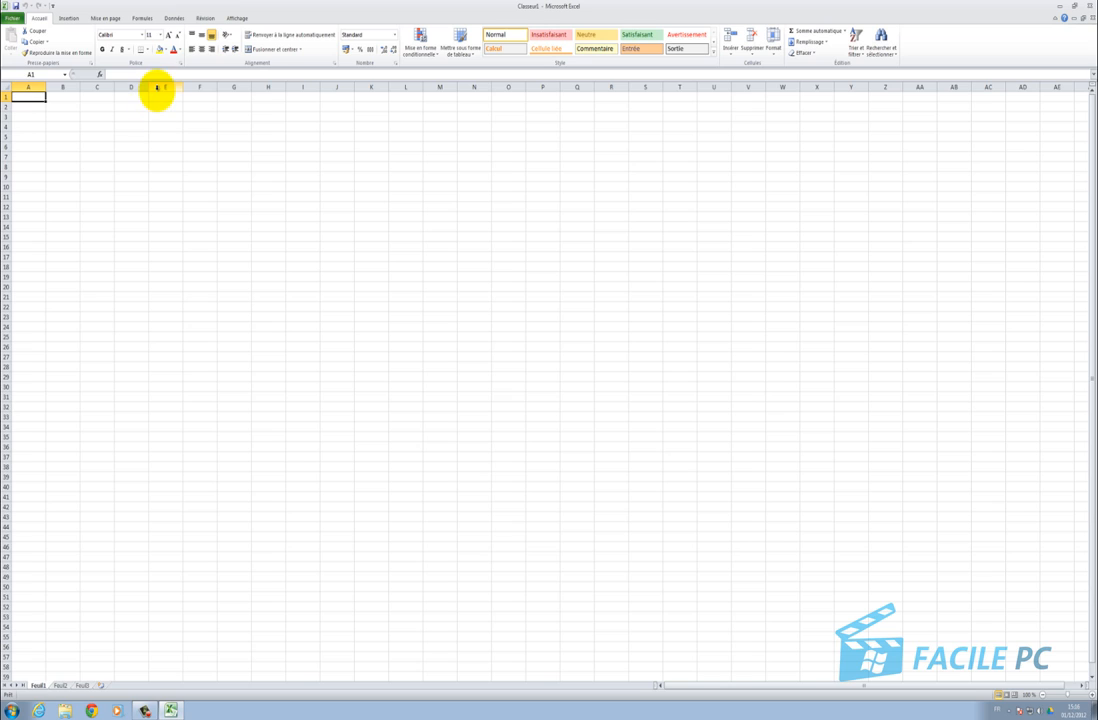
Enter the heading "Album" in cell F13 and retype the same text through the formula bar
left_click(163, 147)
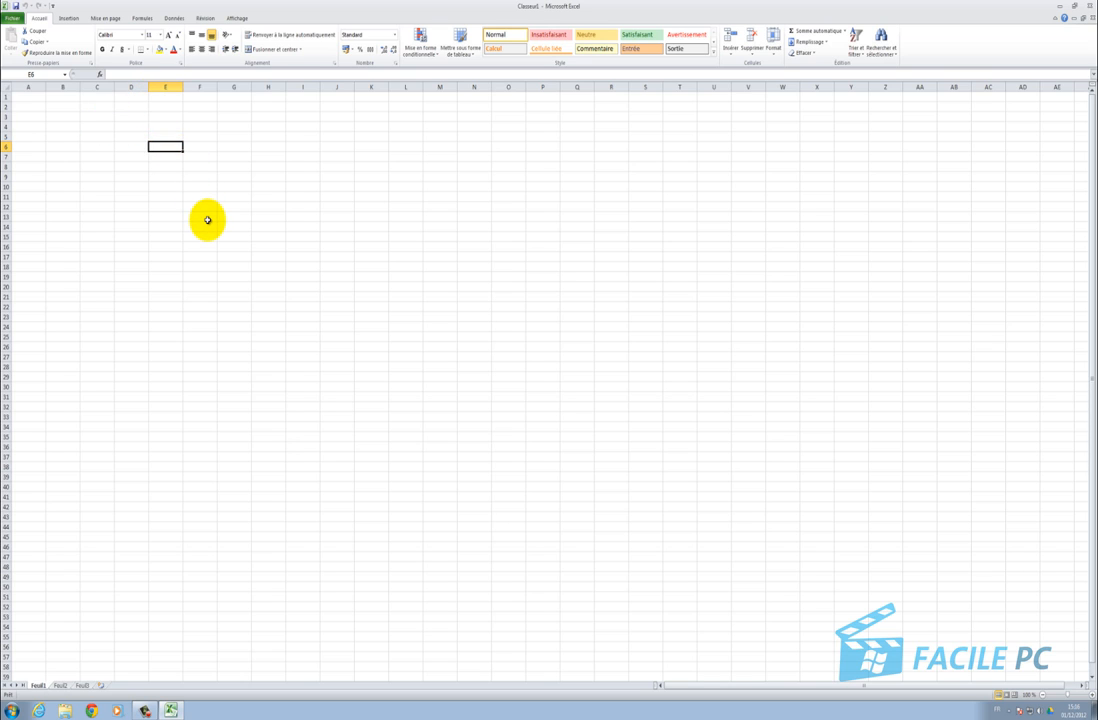
left_click(203, 216)
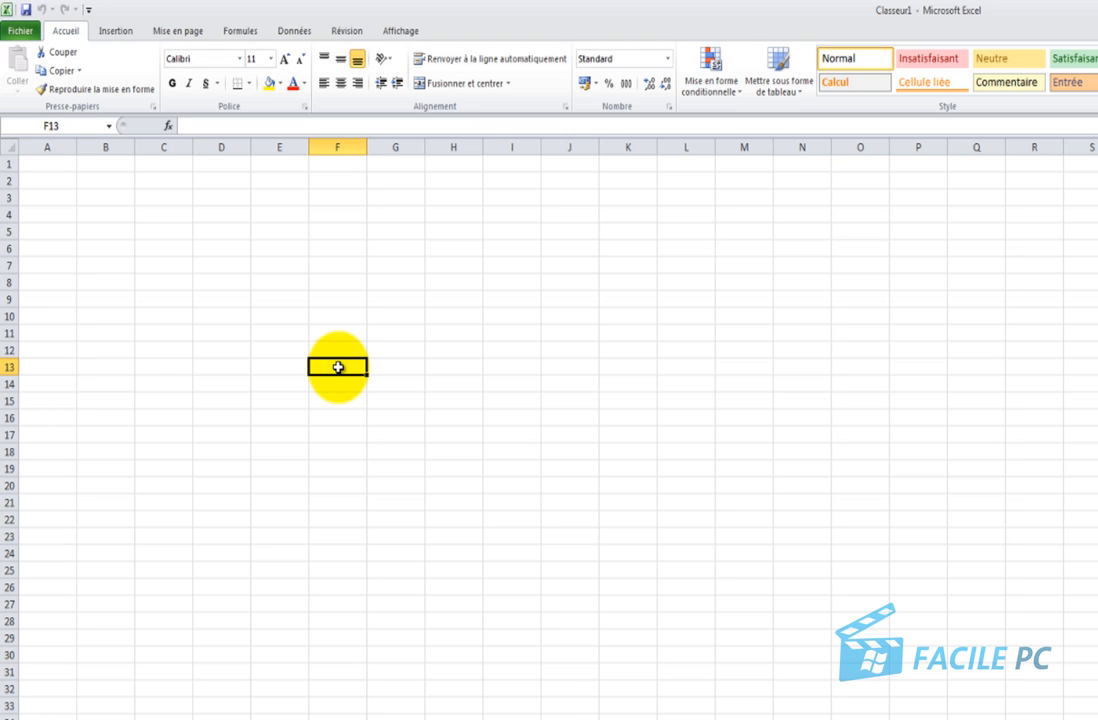
type("Al")
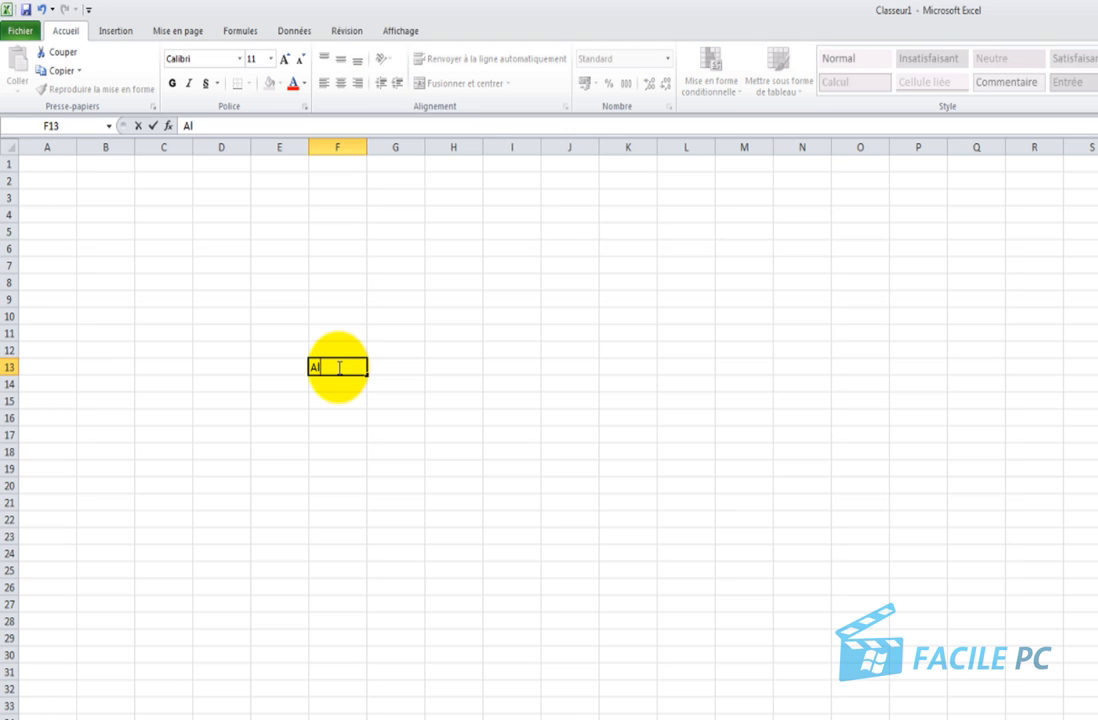
type("bum")
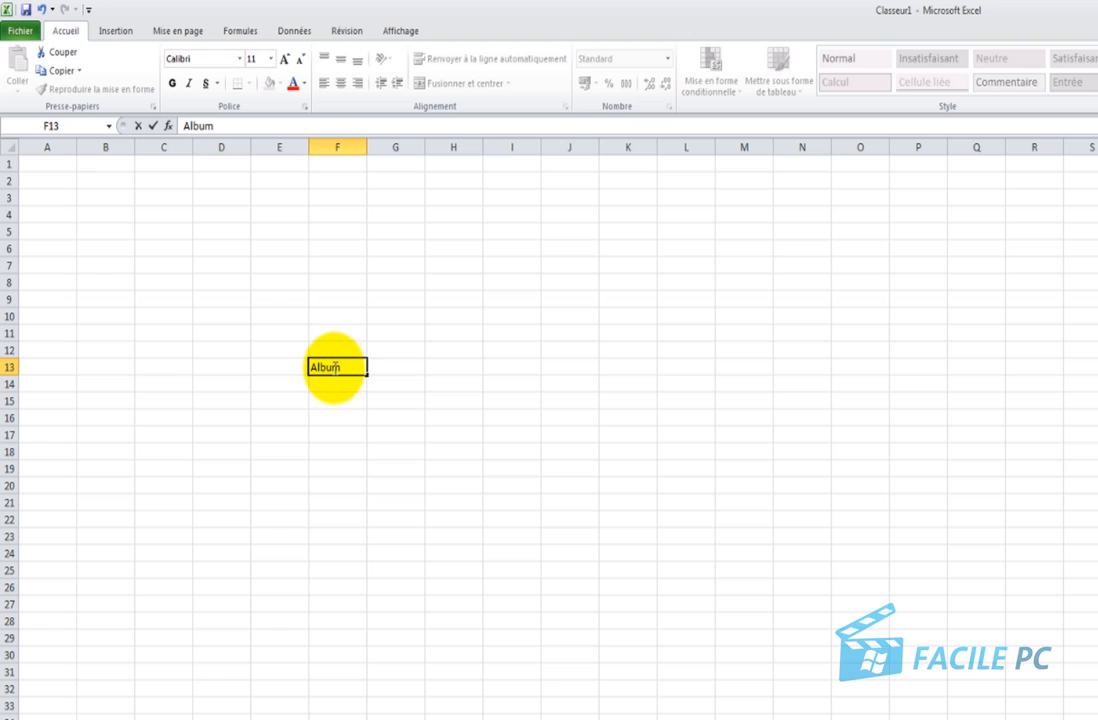
double_click(222, 126)
type("A")
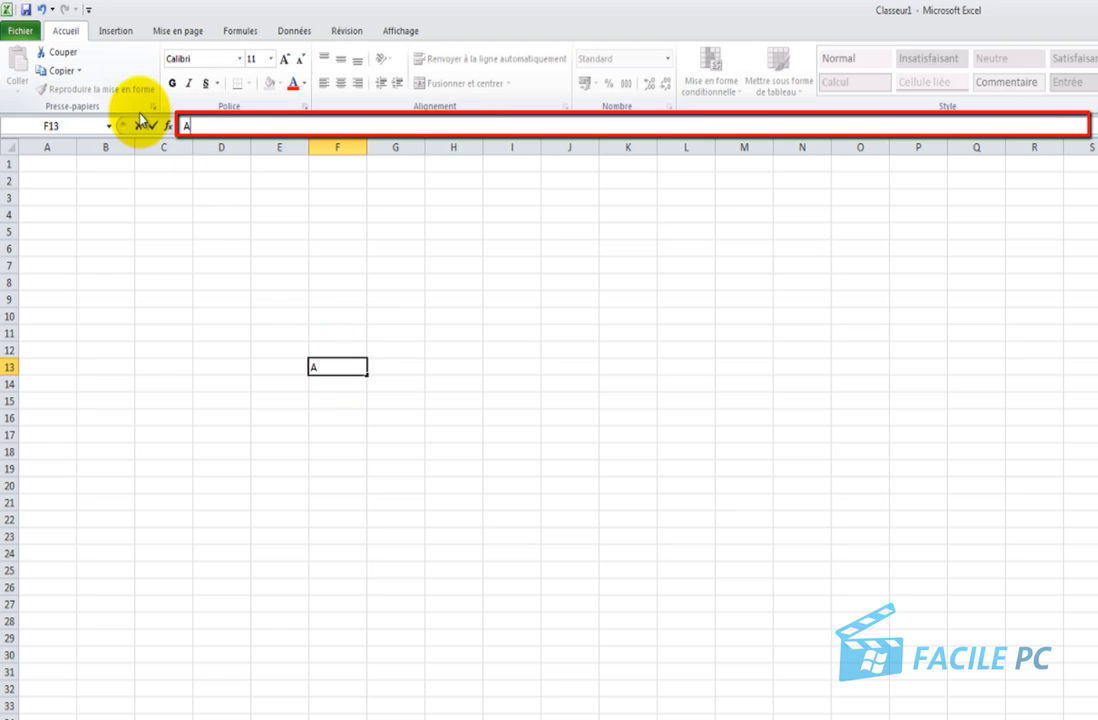
type("lbum")
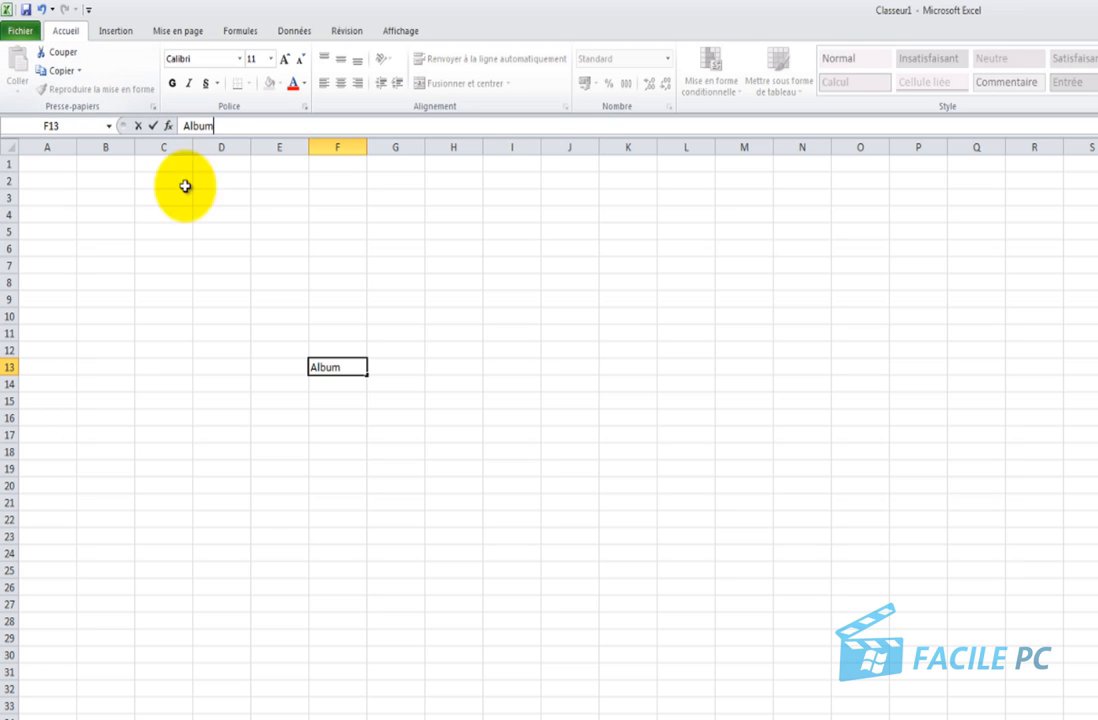
left_click(383, 368)
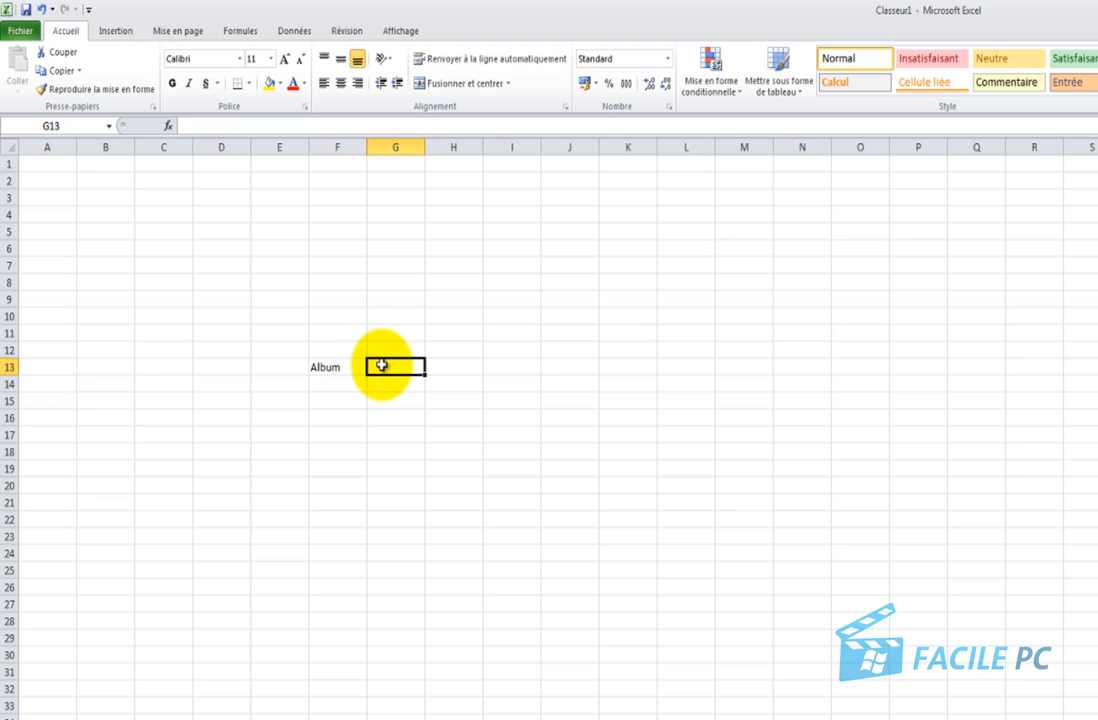
Move the active cell back and forth between F13 and G13, ending on G13
double_click(383, 366)
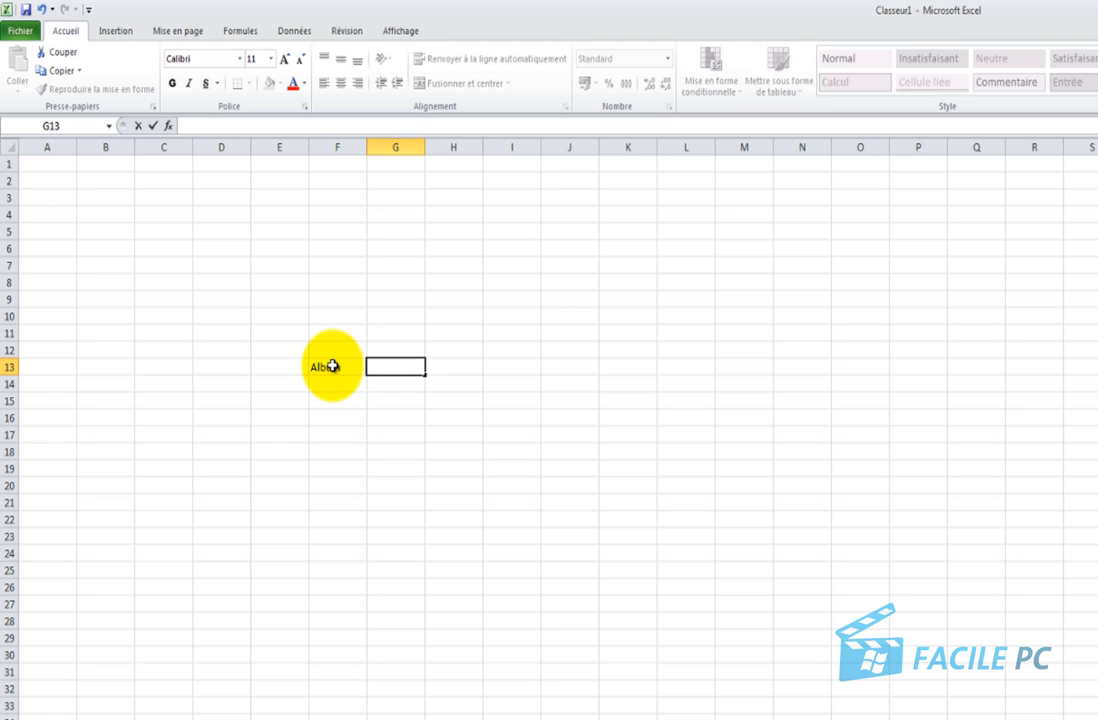
left_click(335, 368)
key("Tab")
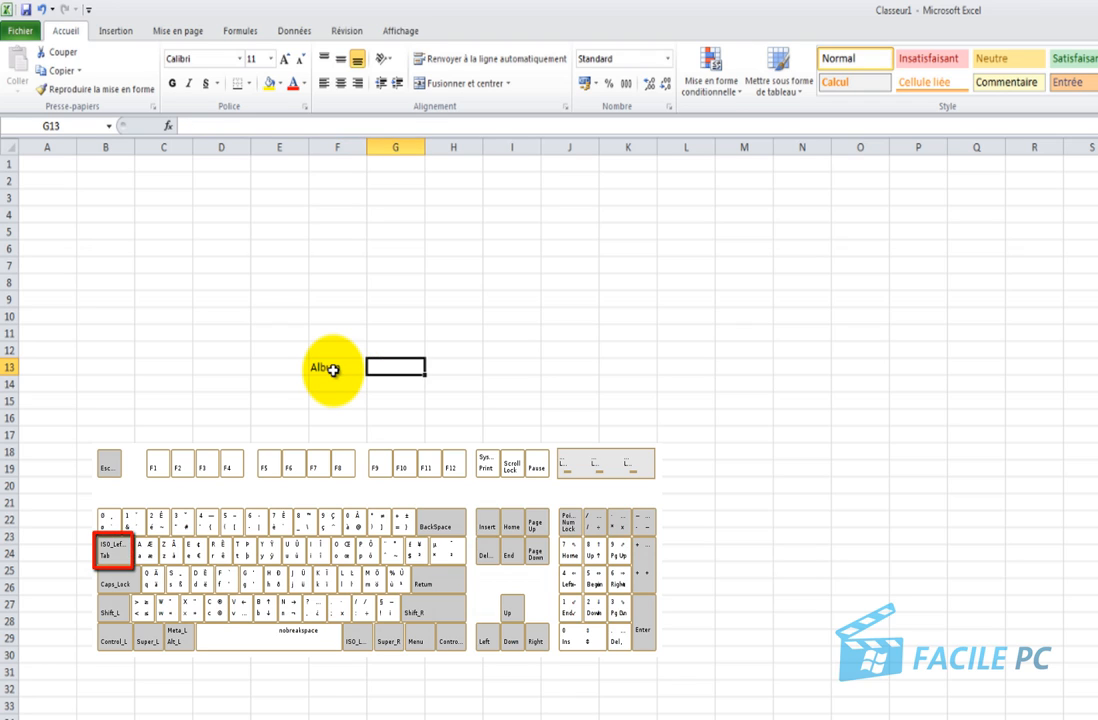
left_click(338, 368)
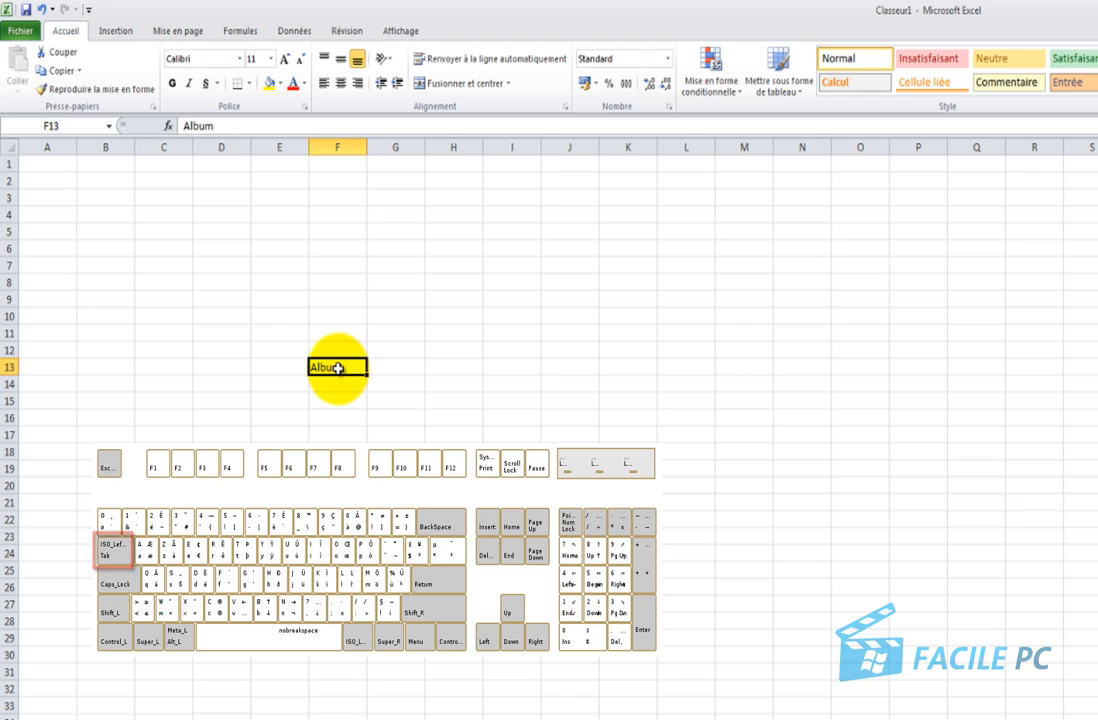
key("Tab")
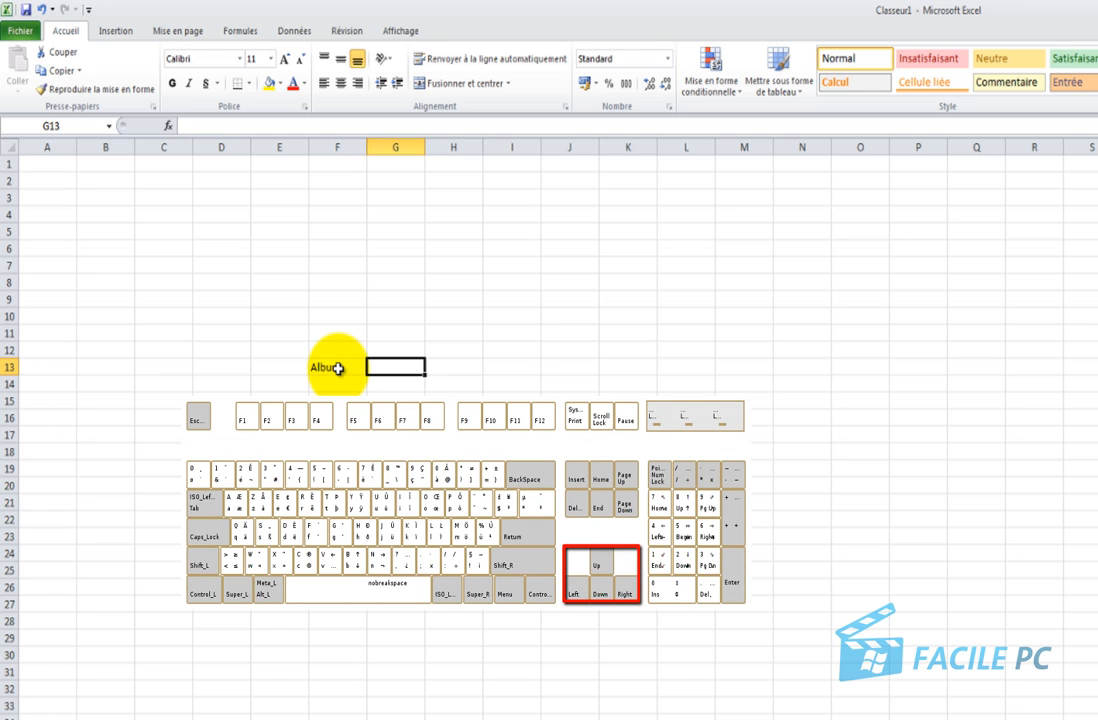
key("Left")
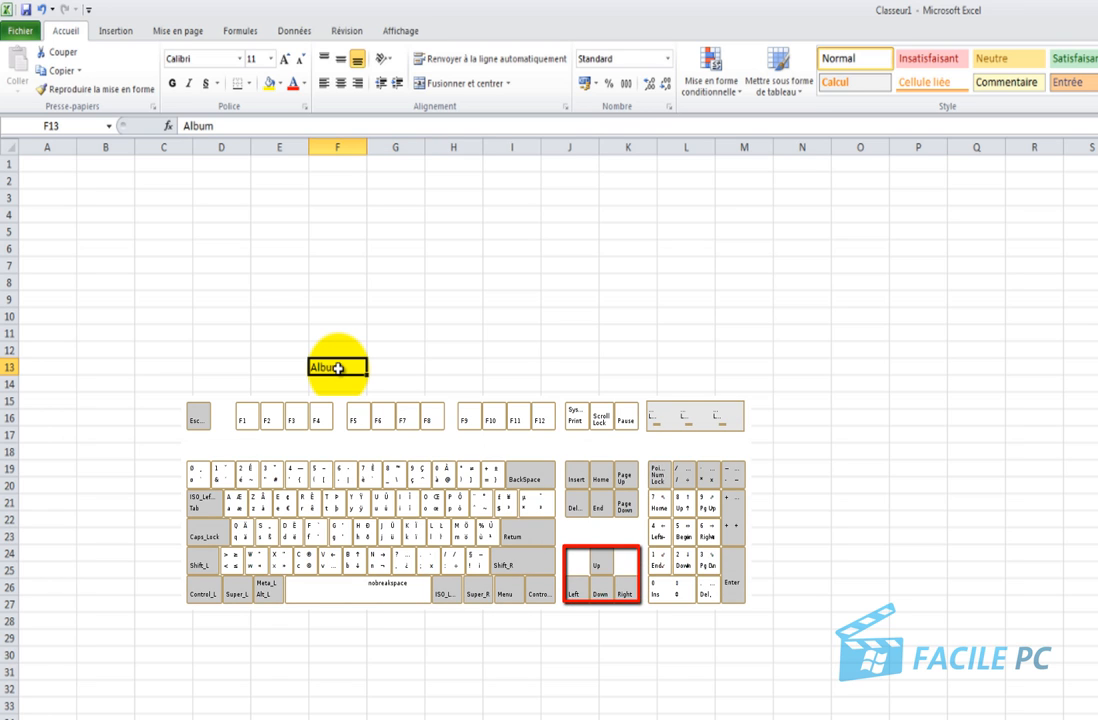
key("Right")
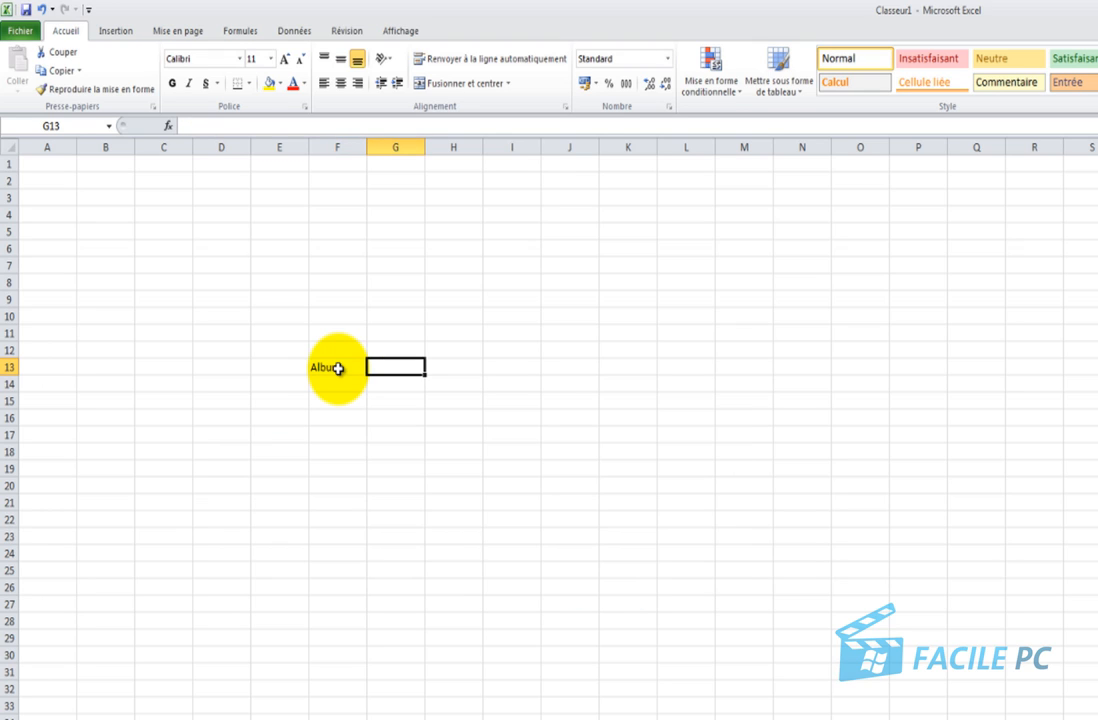
Enter the headings "Artiste" in cell G13 and "Genre" in cell H13
type("A")
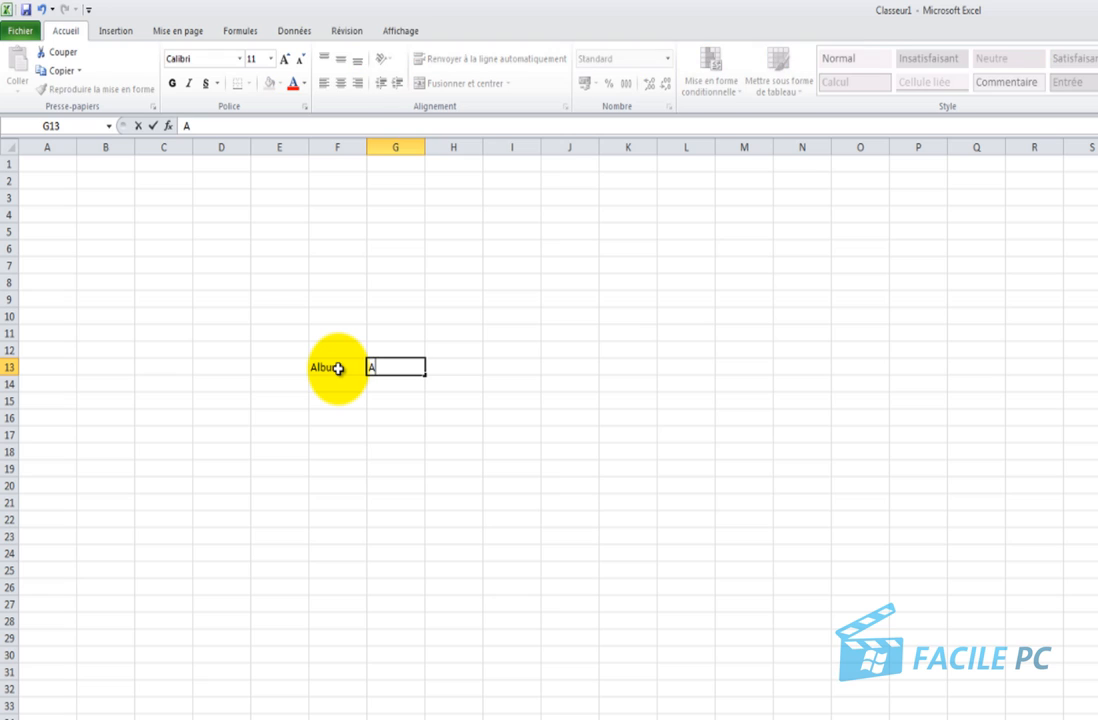
type("rtiste")
key("Tab")
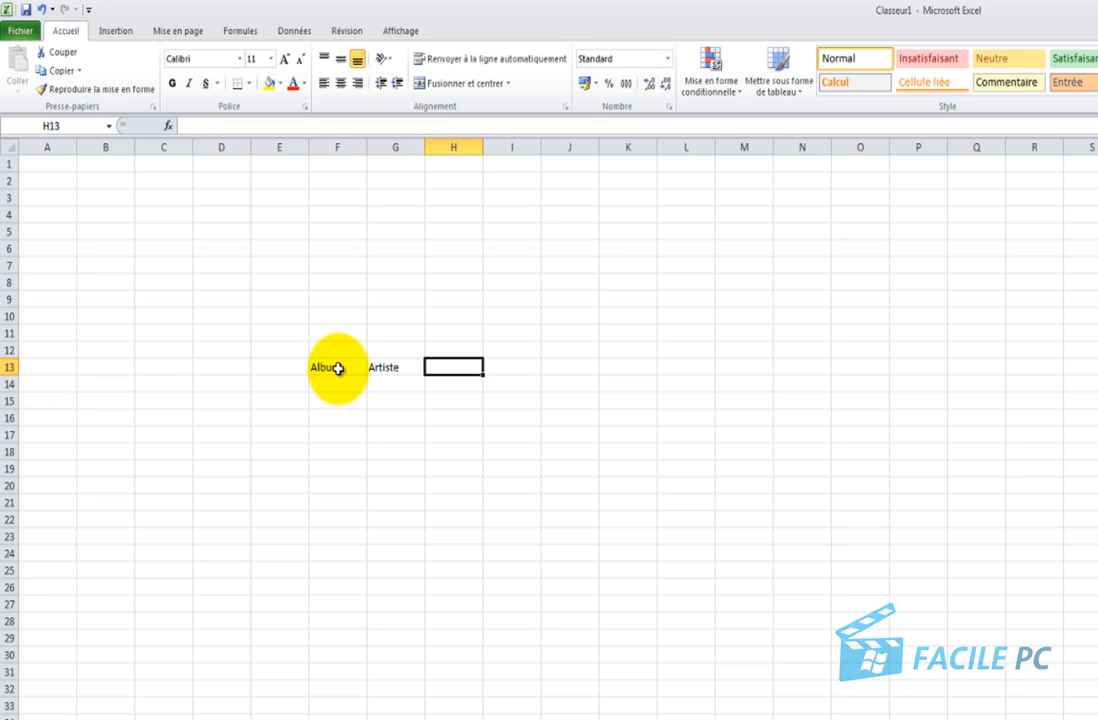
type("Genre")
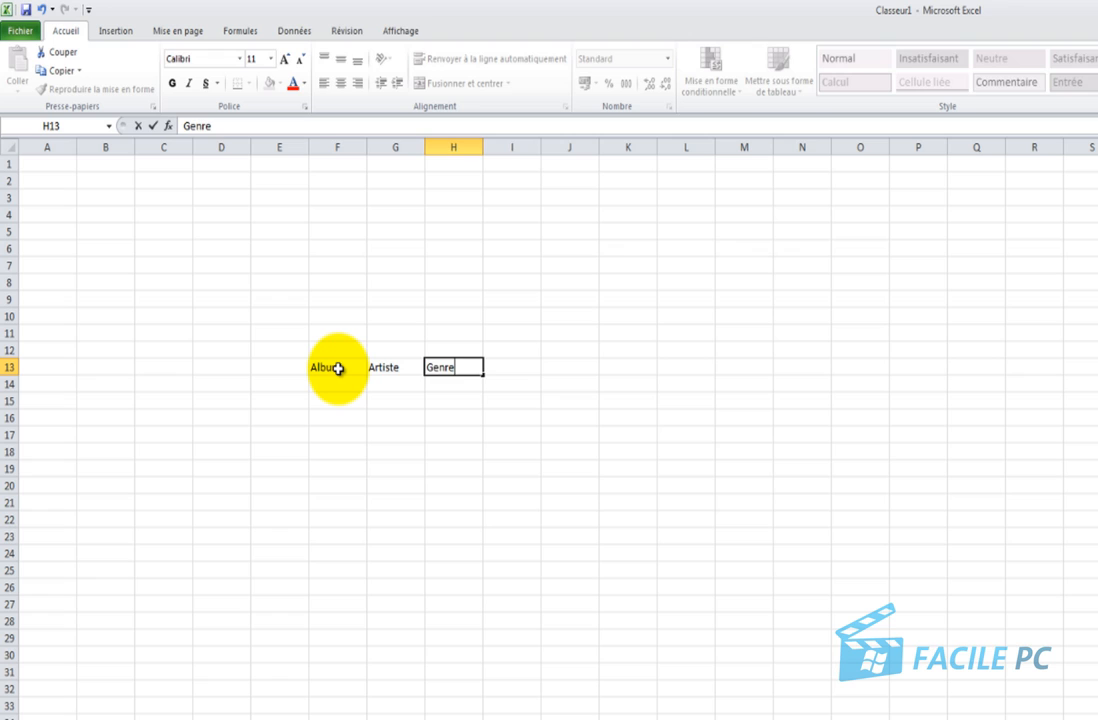
key("Tab")
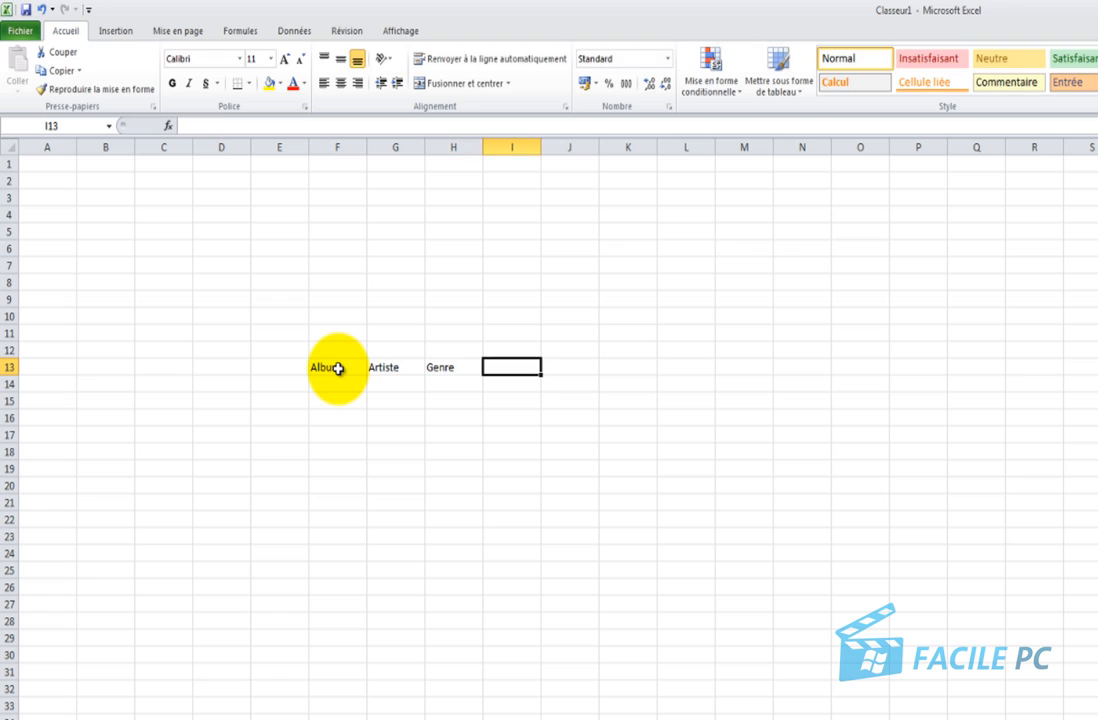
Enter the heading "Anné de sortie" in cell I13 and autofit column I to its content
type("A")
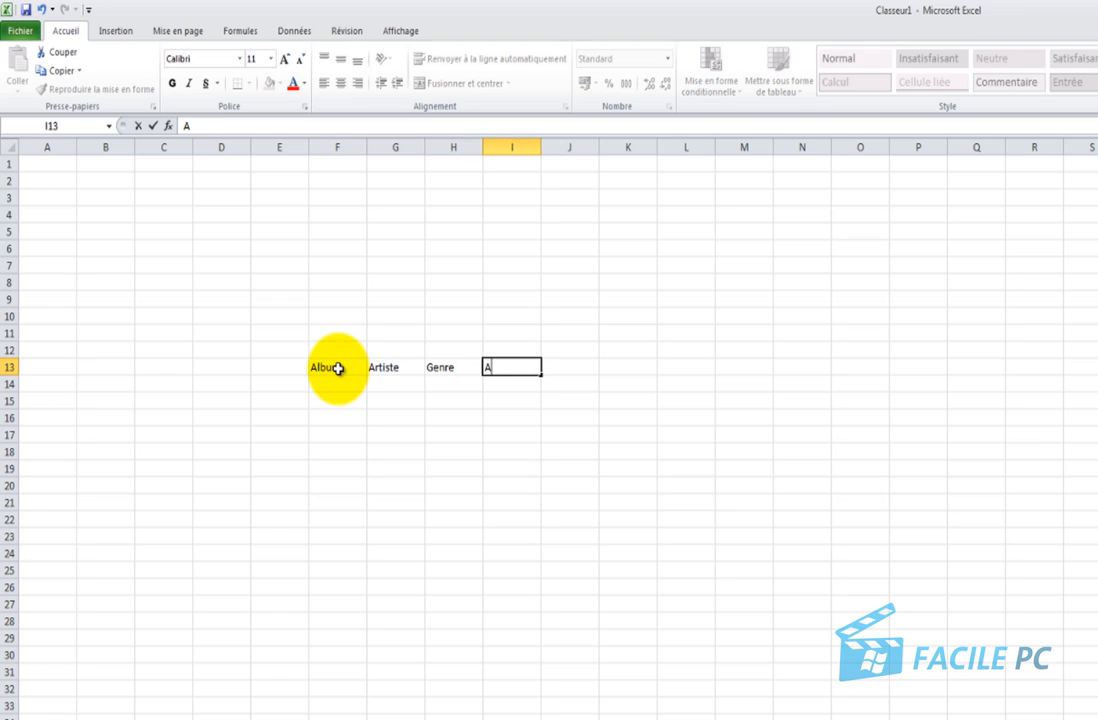
type("nné de sortie")
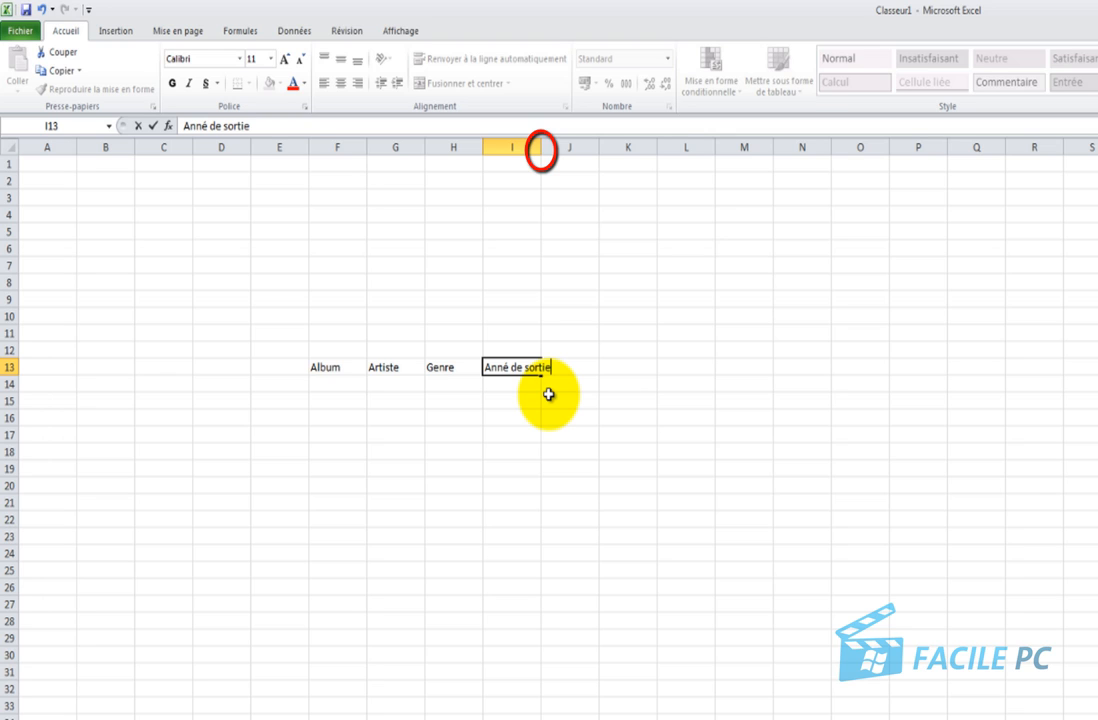
left_click(540, 147)
double_click(541, 147)
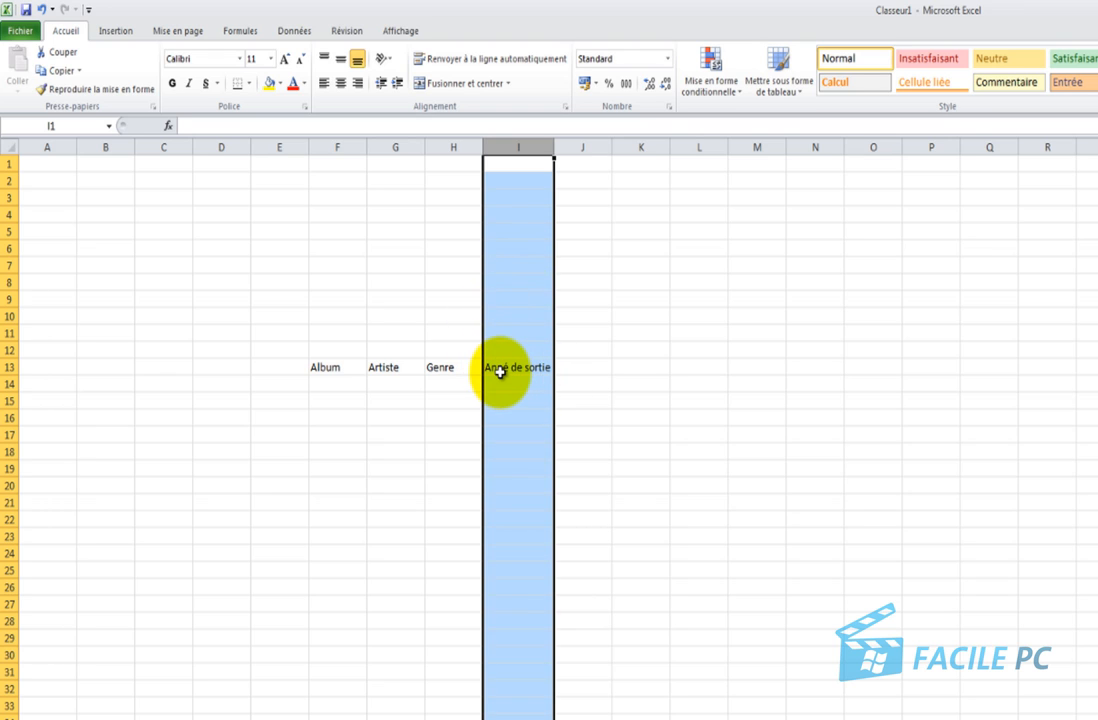
Enter the headings "Format", "Prêté" and "Emprunteur" in cells J13, K13 and L13
left_click(566, 368)
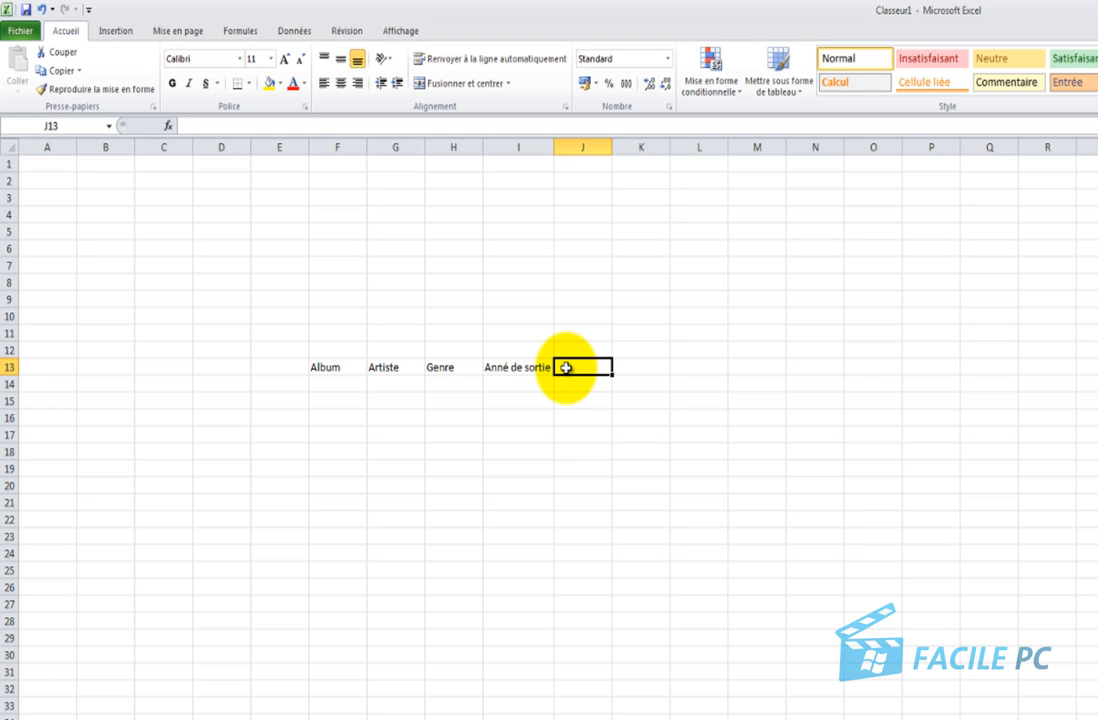
type("Forma")
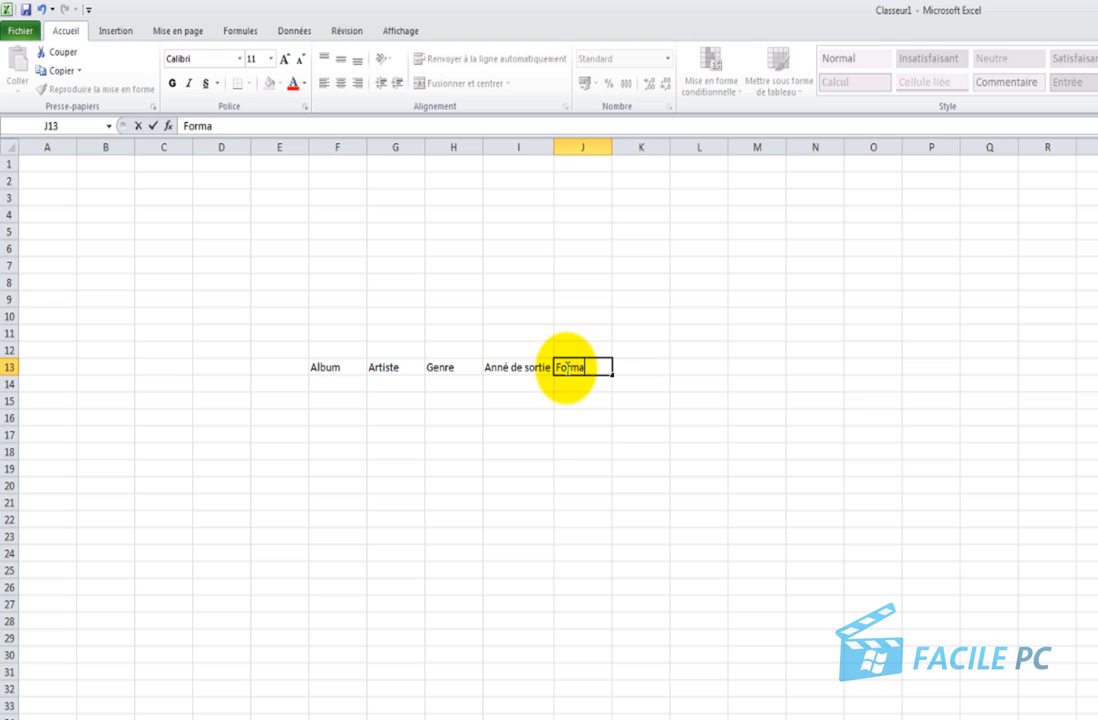
type("t")
key("Tab")
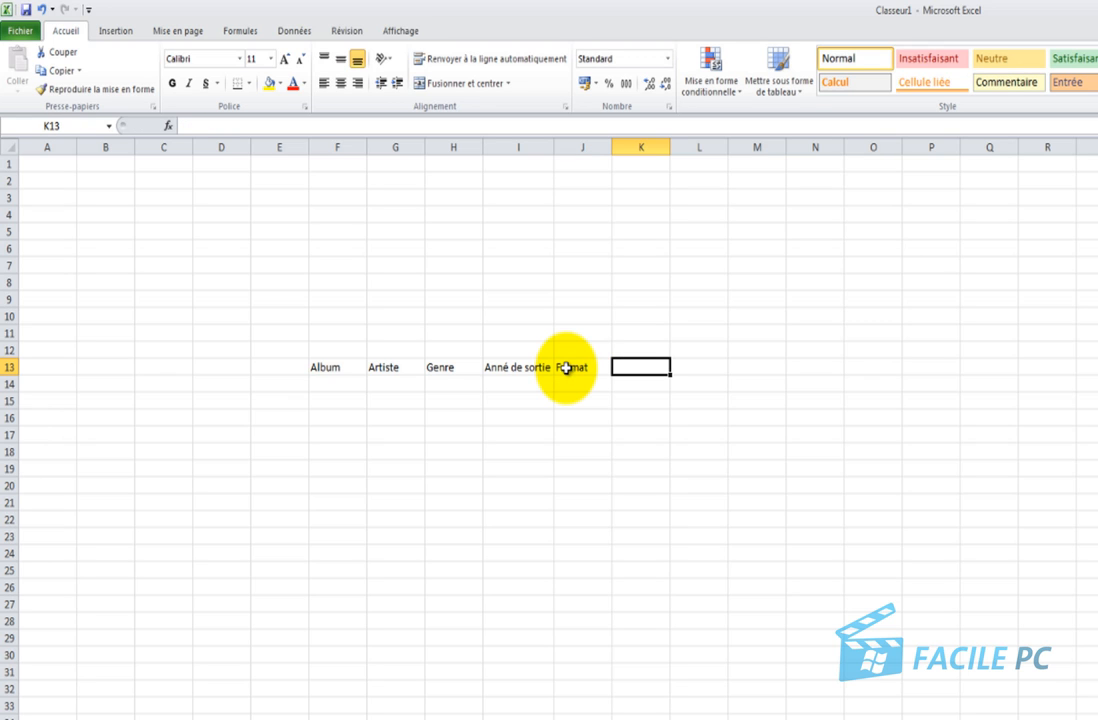
type("Pr")
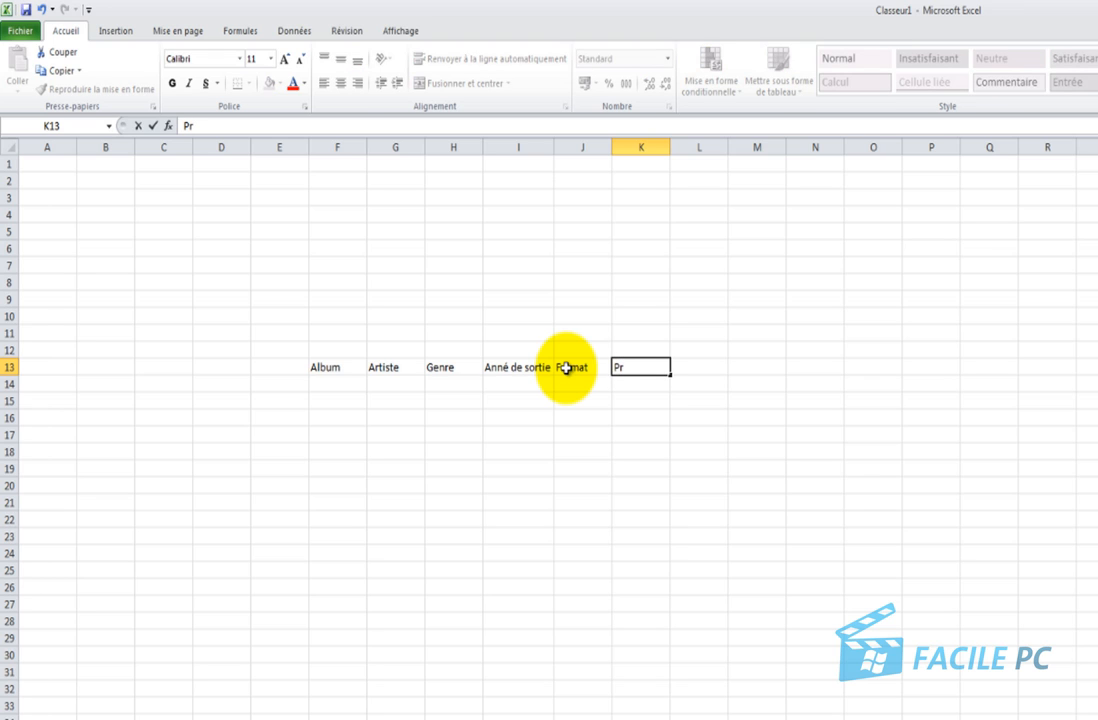
type("êté")
key("Tab")
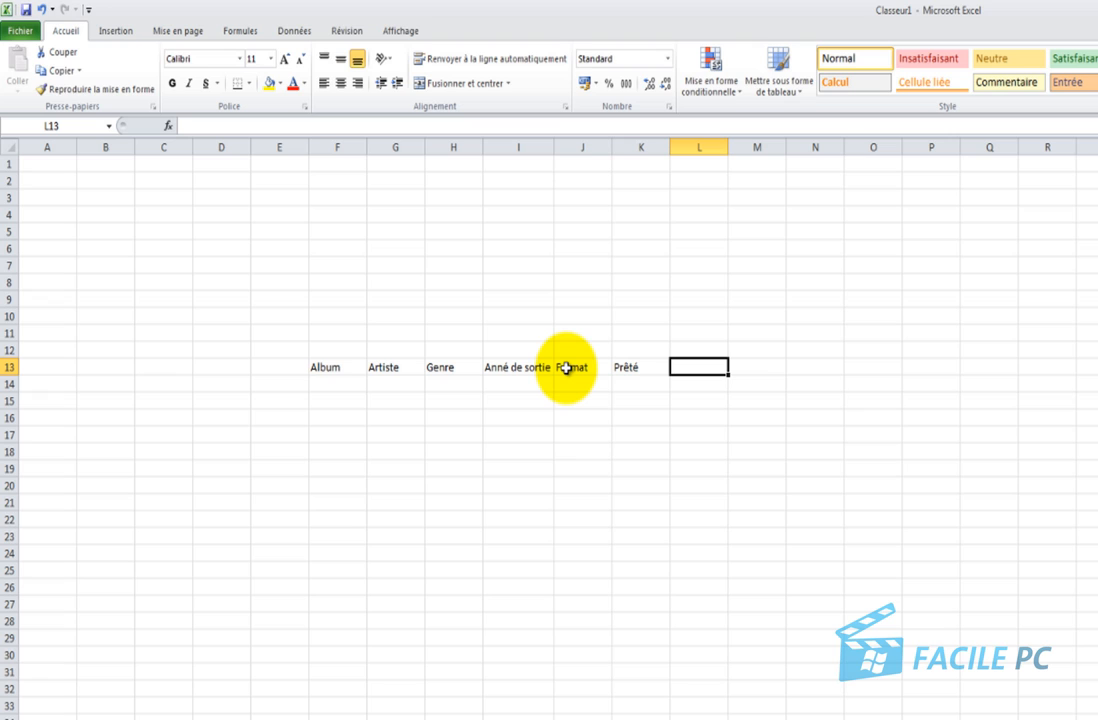
type("Emprunte")
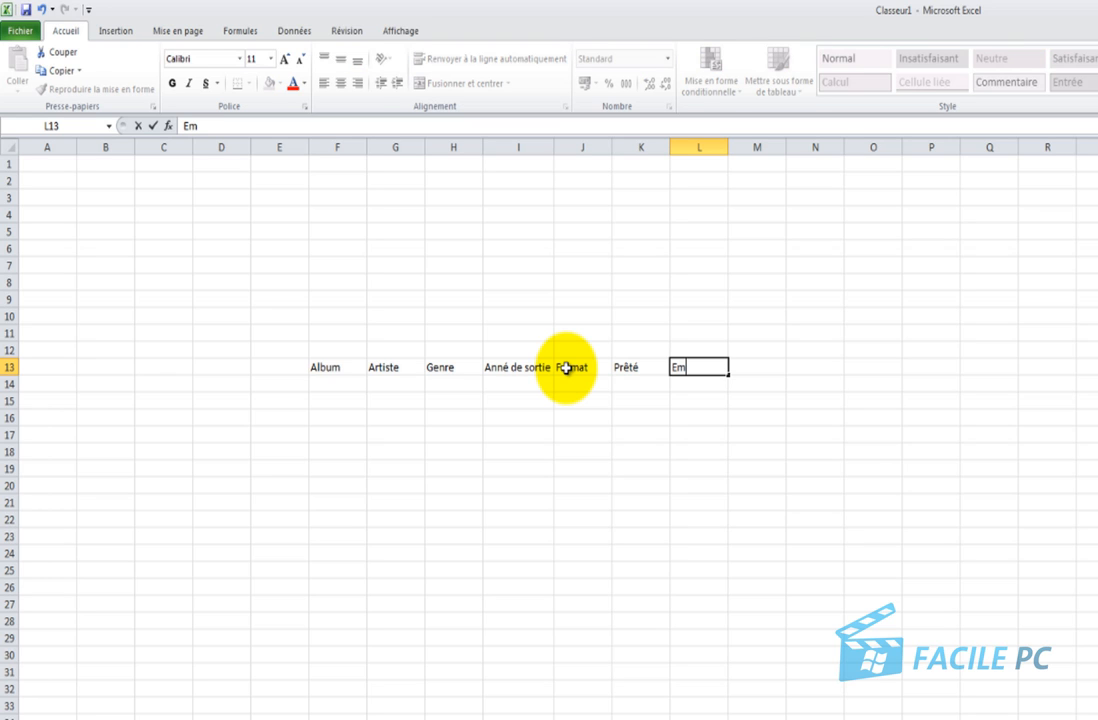
type("ur")
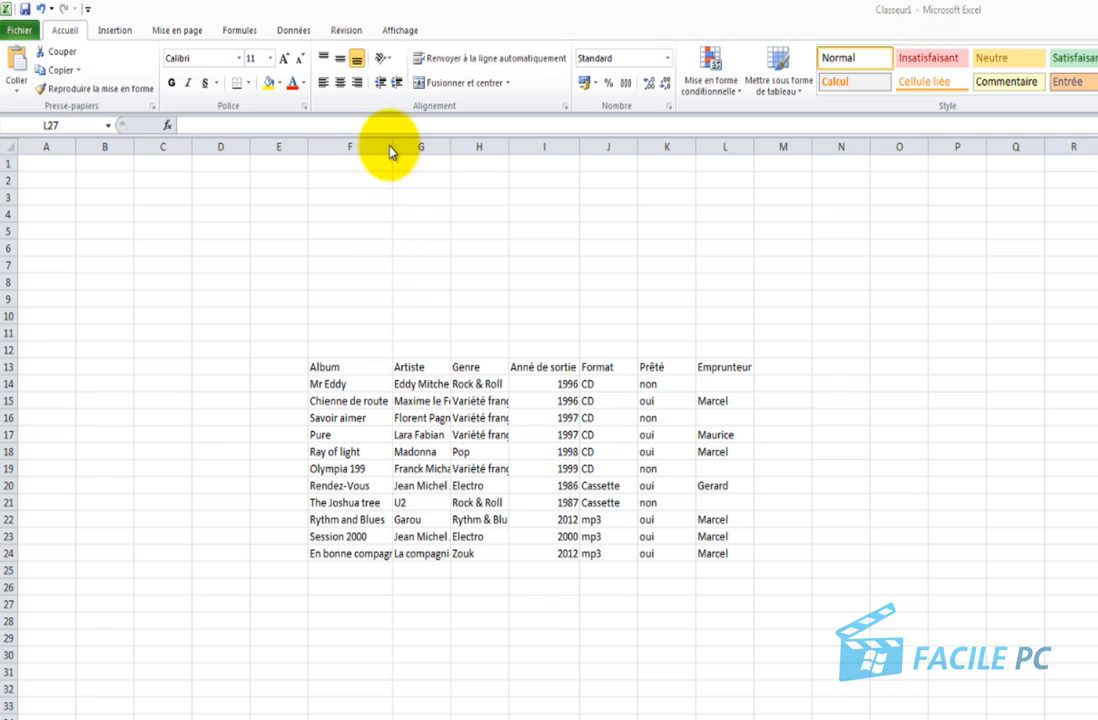
Autofit column F so that the album title "En bonne compagnie" in F24 fits
left_click(368, 560)
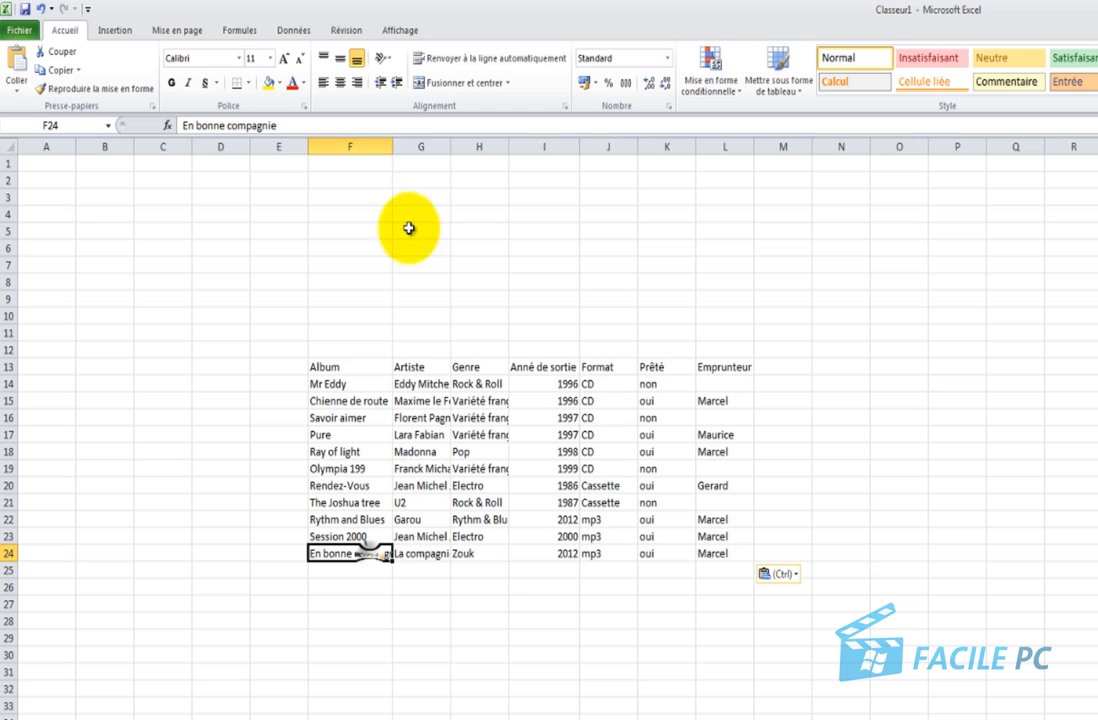
double_click(392, 147)
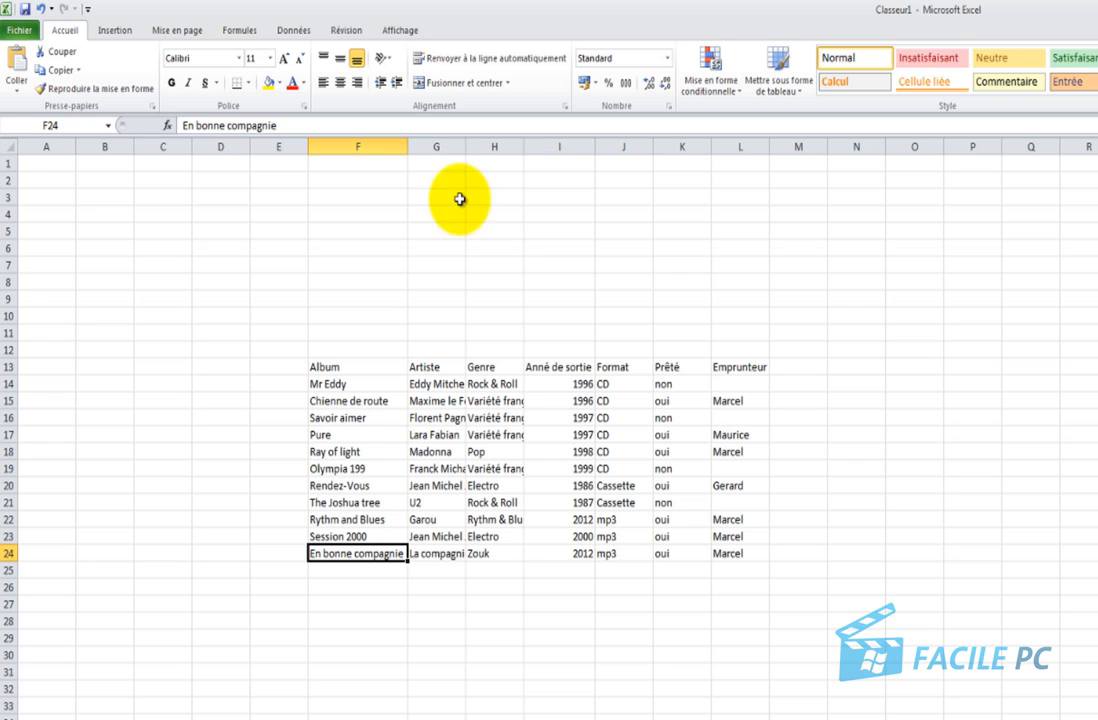
Autofit columns G and H so that the artist and genre entries fit
scroll(430, 268, "down", 2)
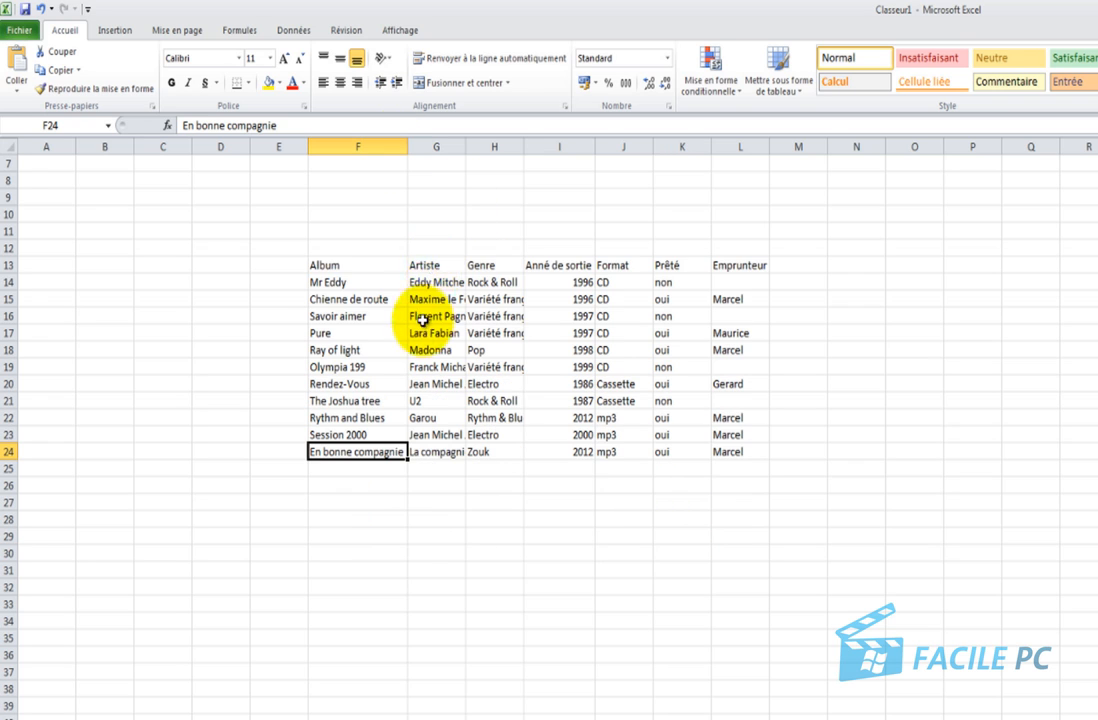
scroll(419, 400, "up", 1)
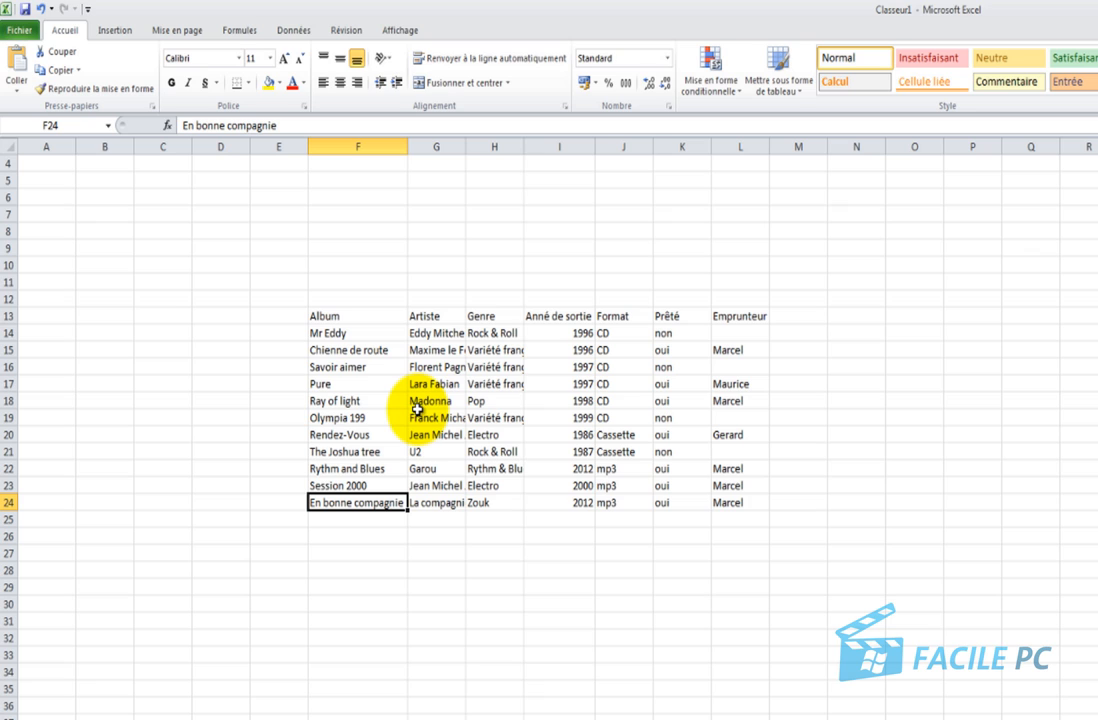
left_click(431, 333)
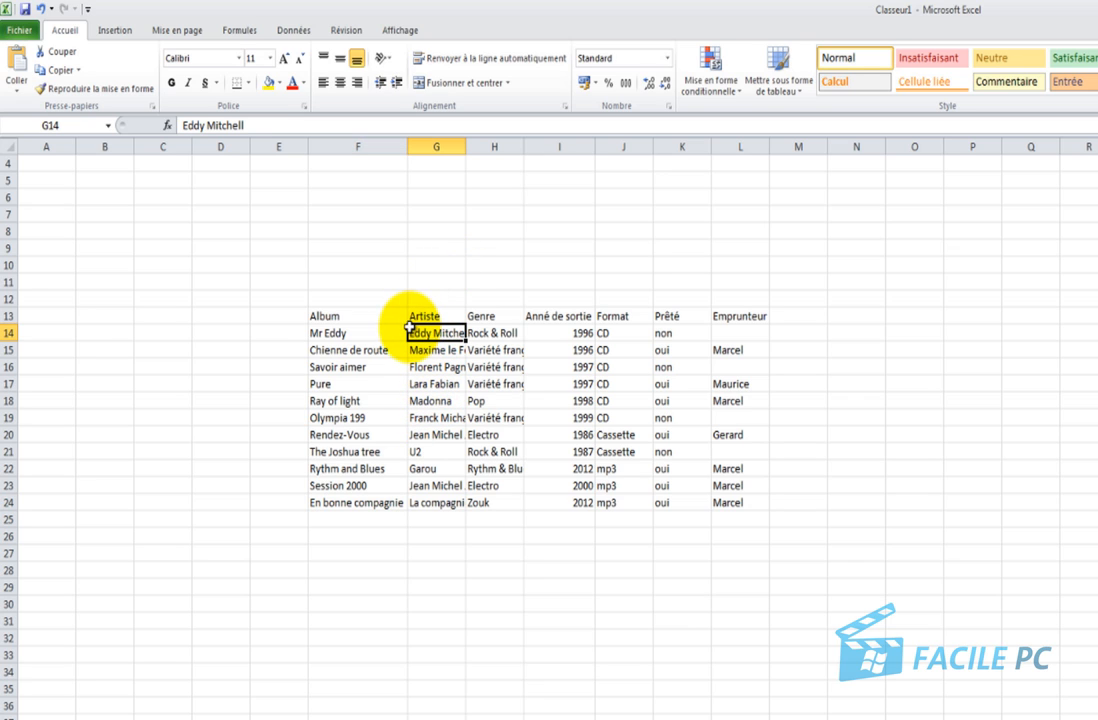
double_click(465, 148)
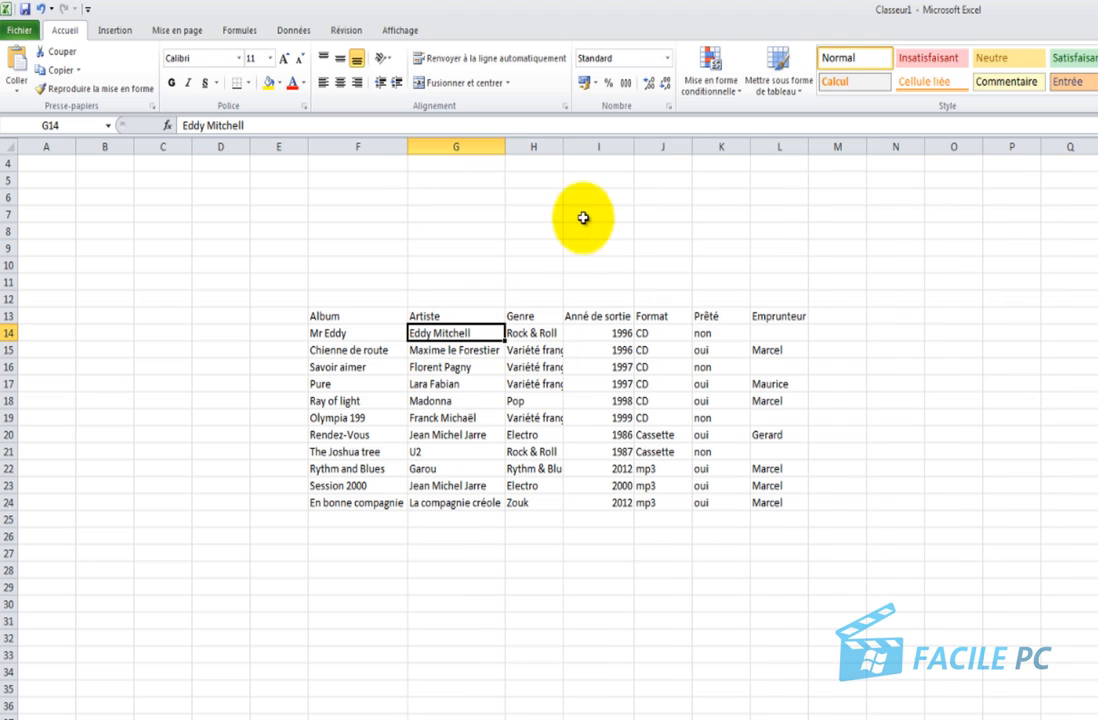
scroll(540, 240, "up", 1)
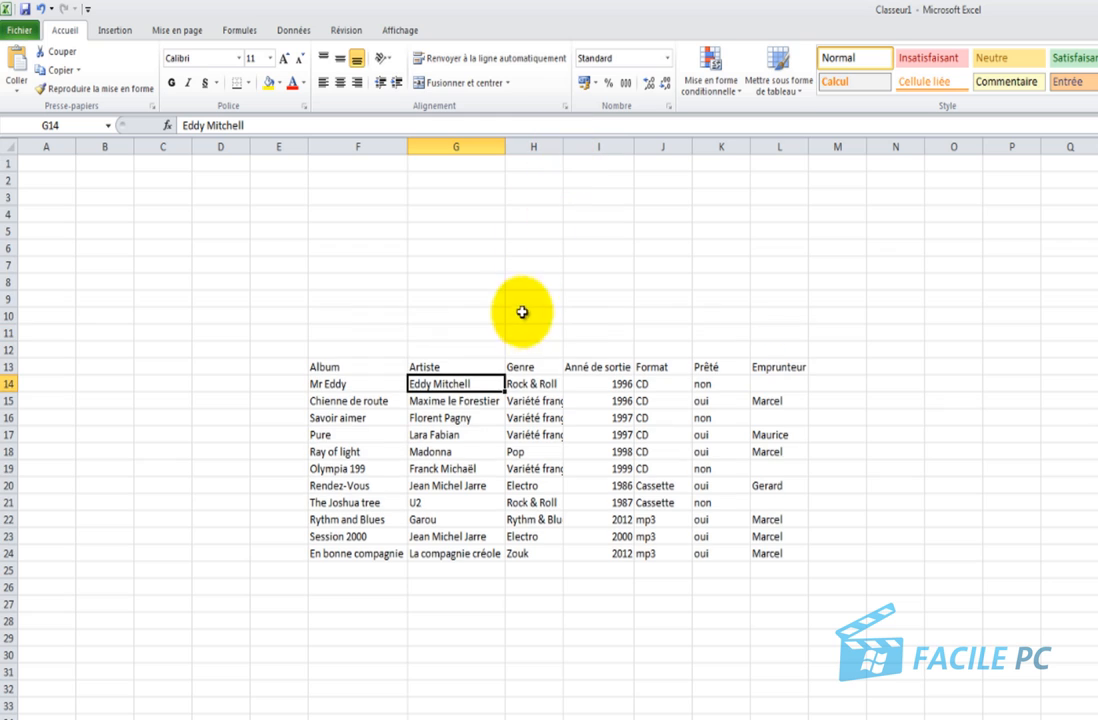
left_click(530, 382)
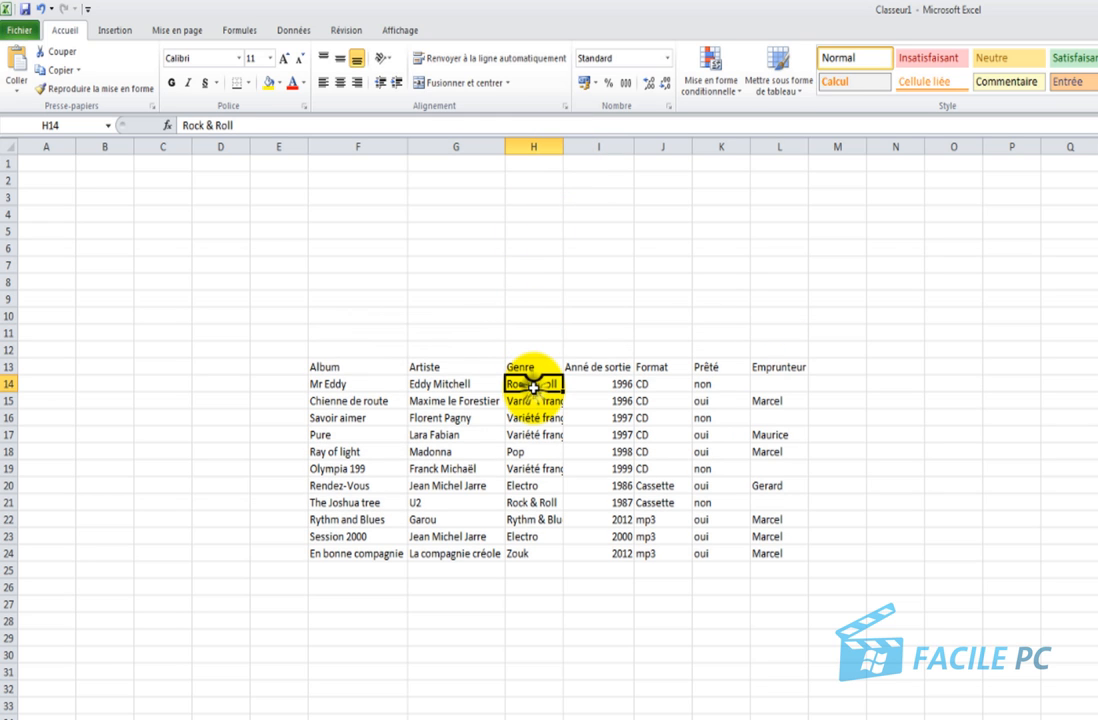
double_click(562, 141)
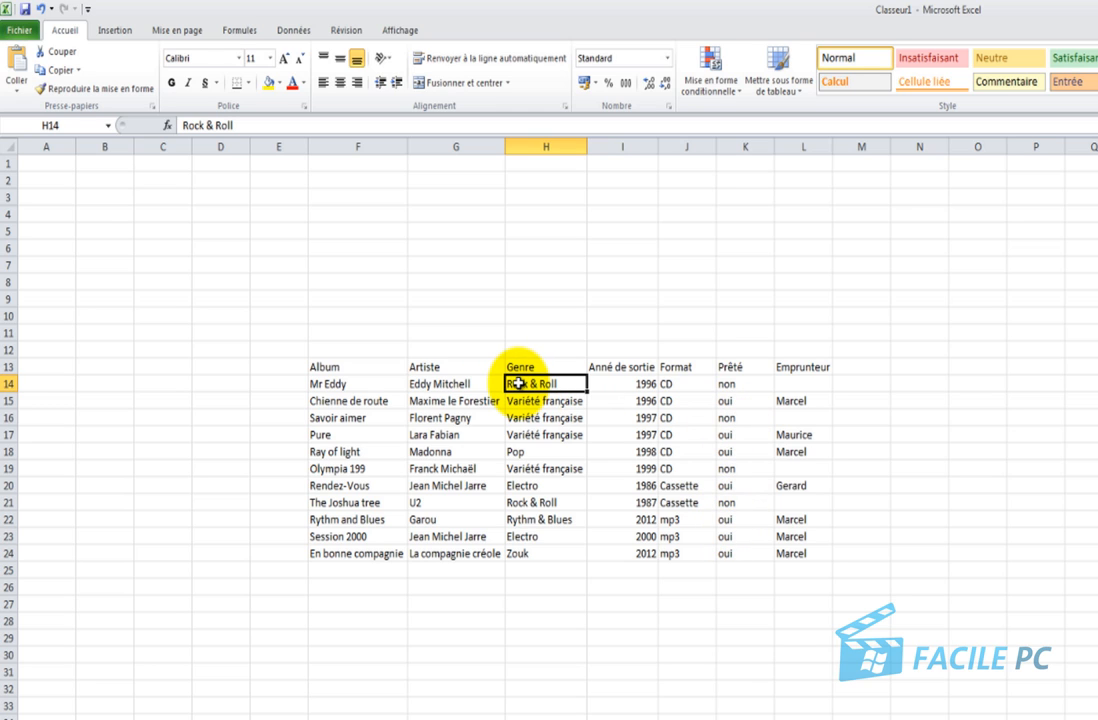
Centre the data in H14:L24 and the headings in F13:L13 horizontally
left_click_drag(513, 384, 797, 552)
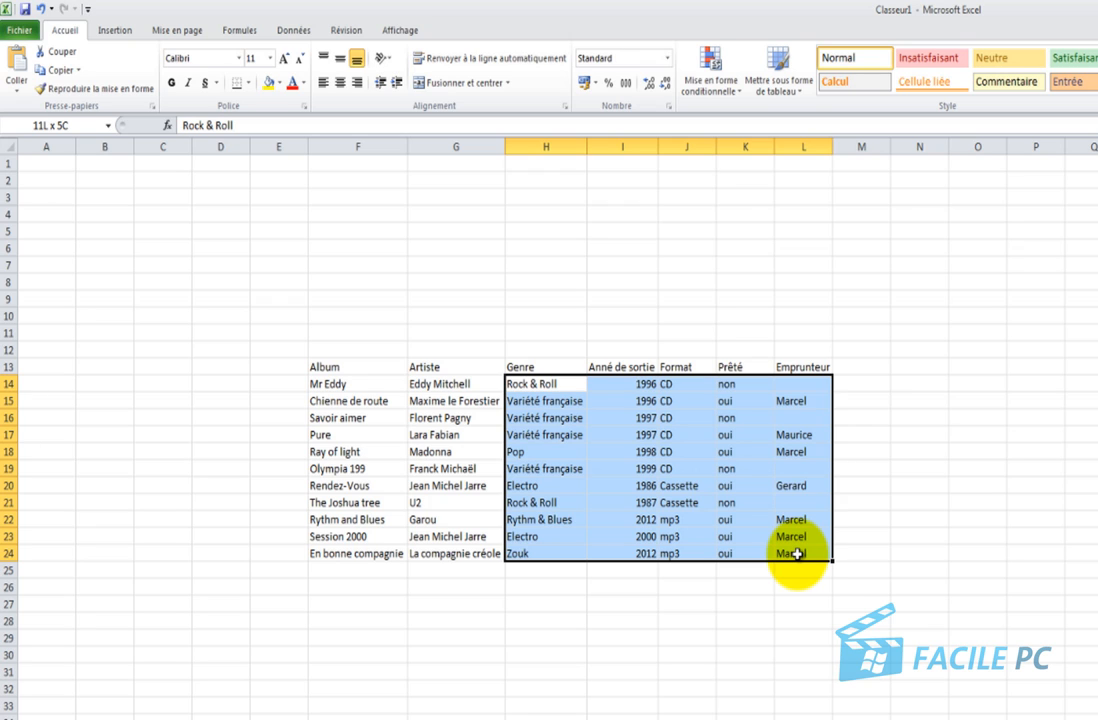
left_click_drag(797, 552, 797, 552)
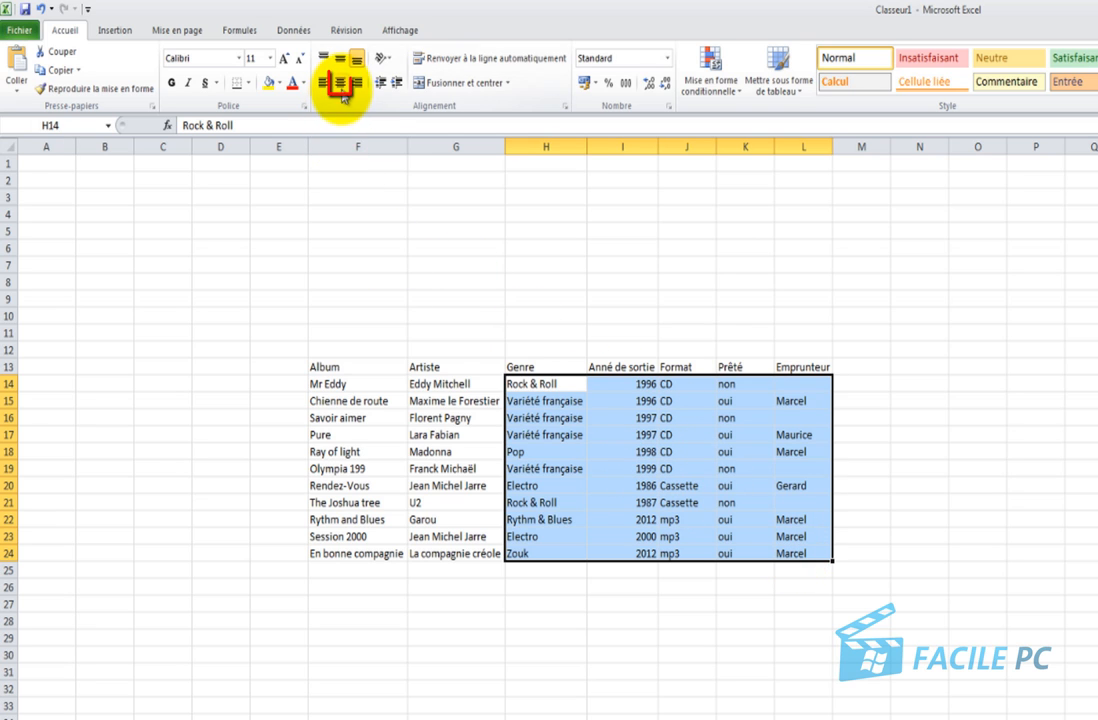
left_click(342, 86)
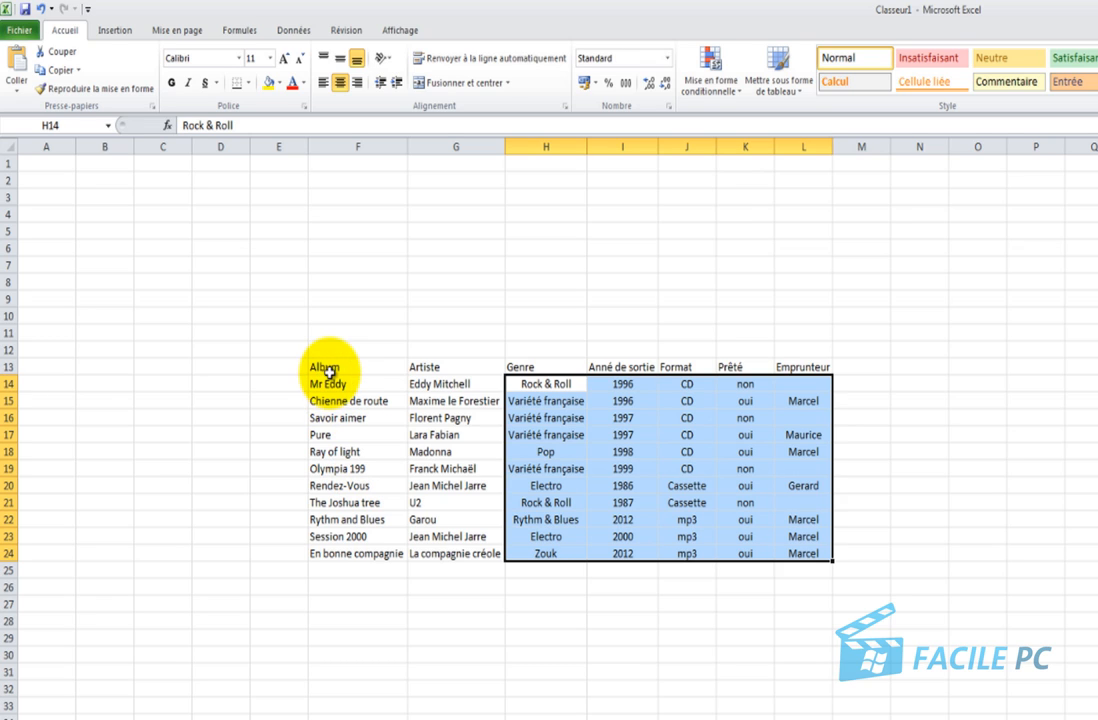
left_click_drag(318, 367, 797, 368)
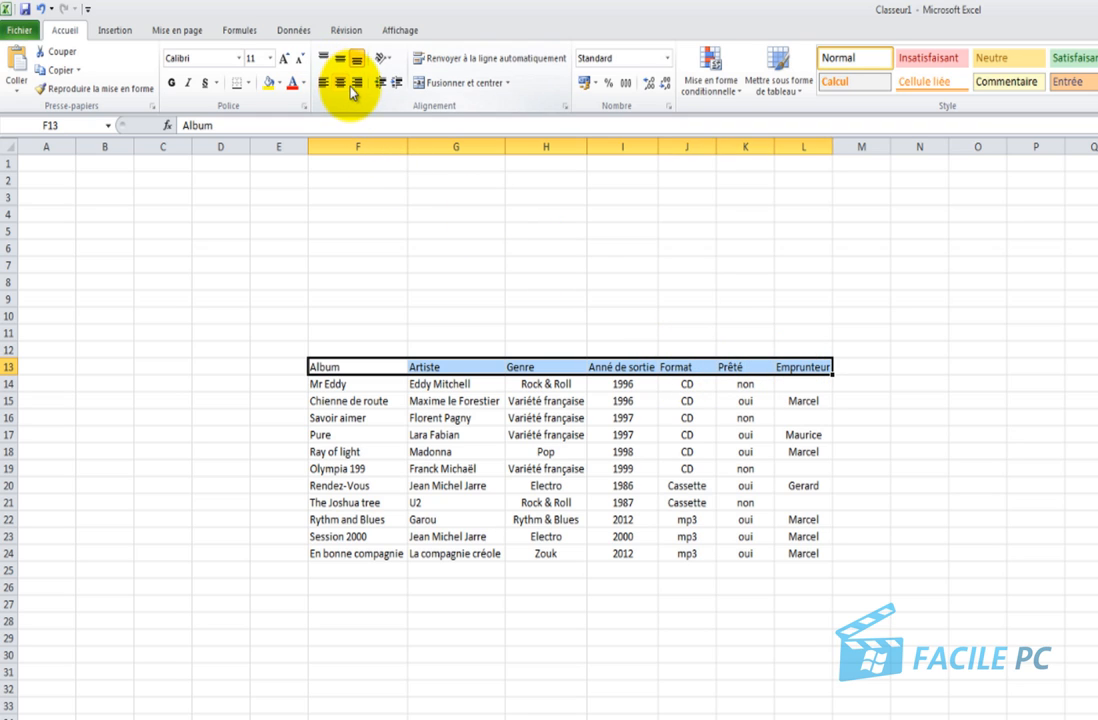
left_click(341, 83)
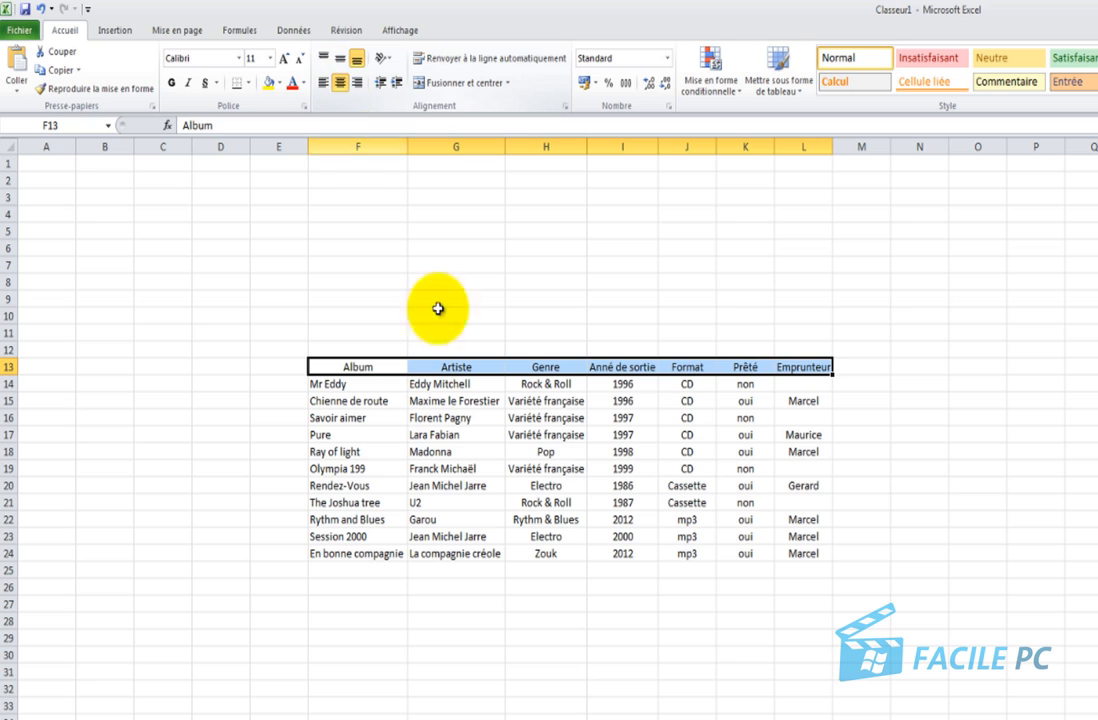
left_click(578, 713)
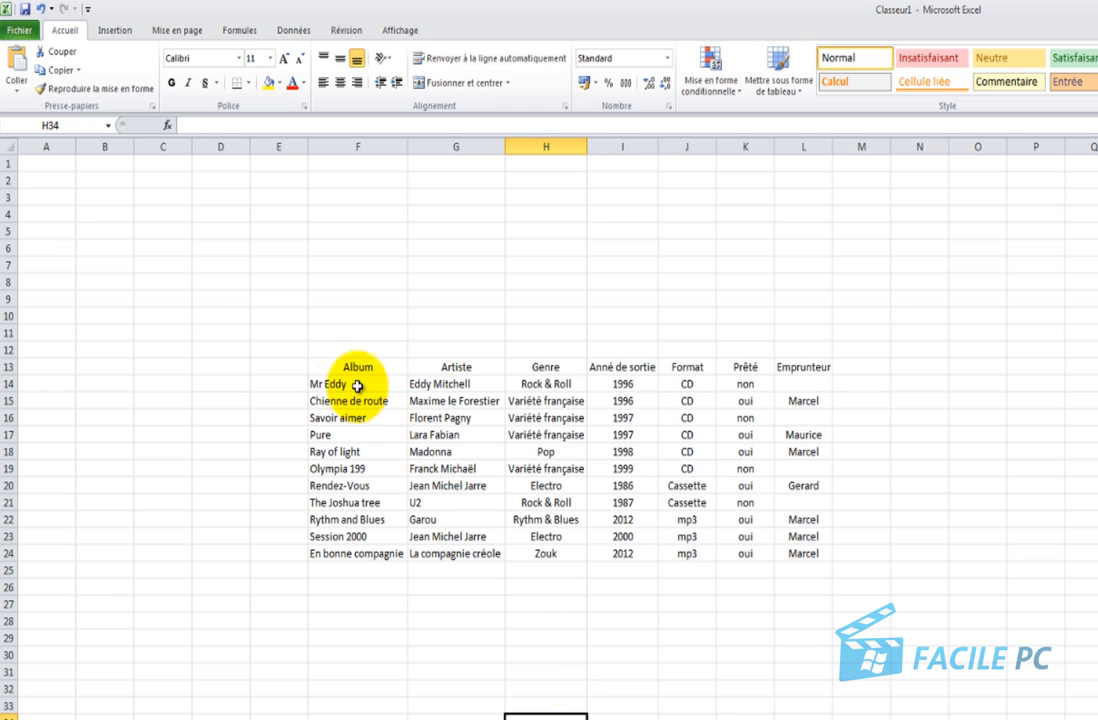
Apply all borders (Toutes les bordures) to the table range F13:L24 and undo them
left_click_drag(328, 369, 819, 565)
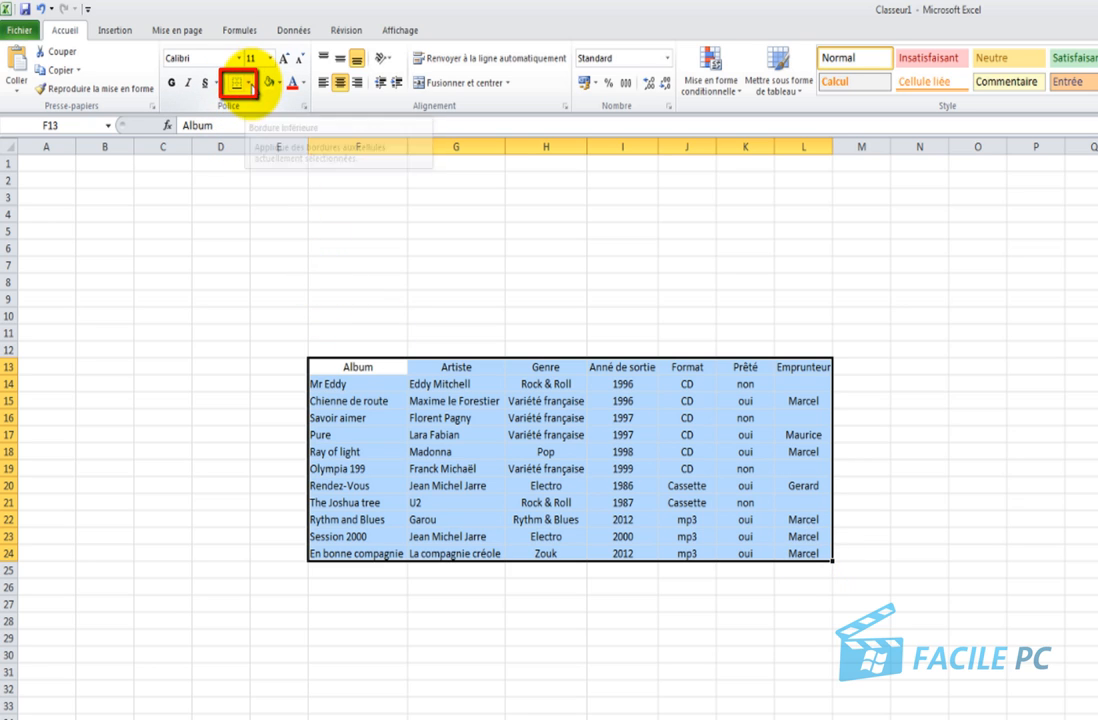
left_click(249, 86)
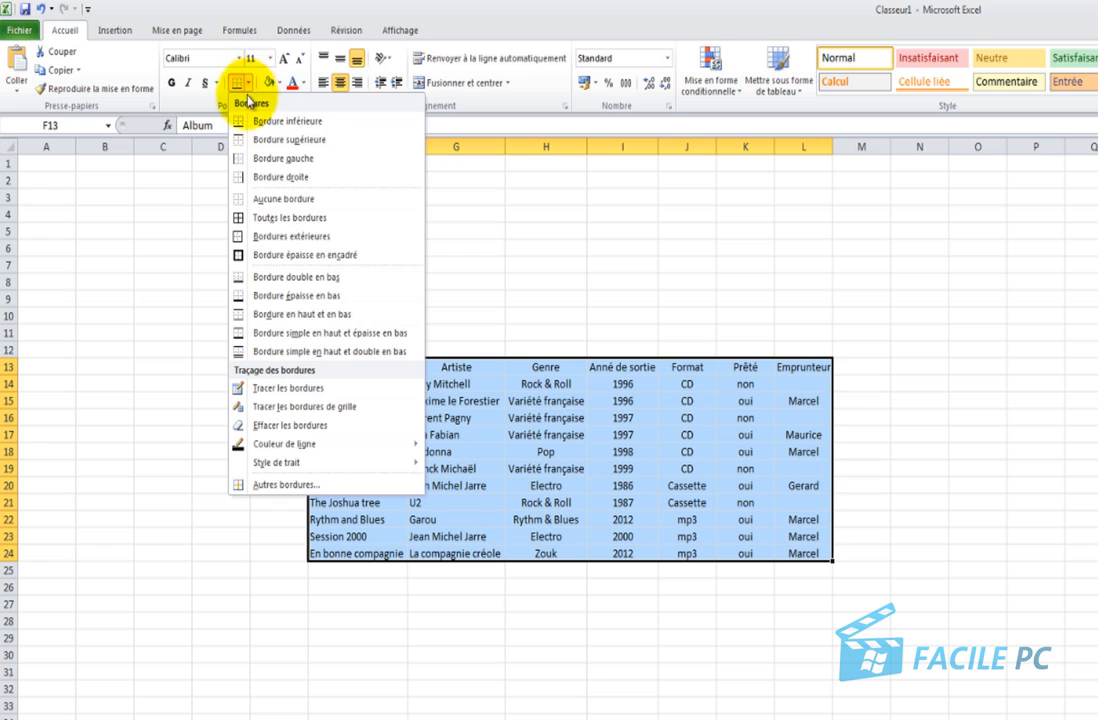
left_click(294, 216)
left_click(506, 657)
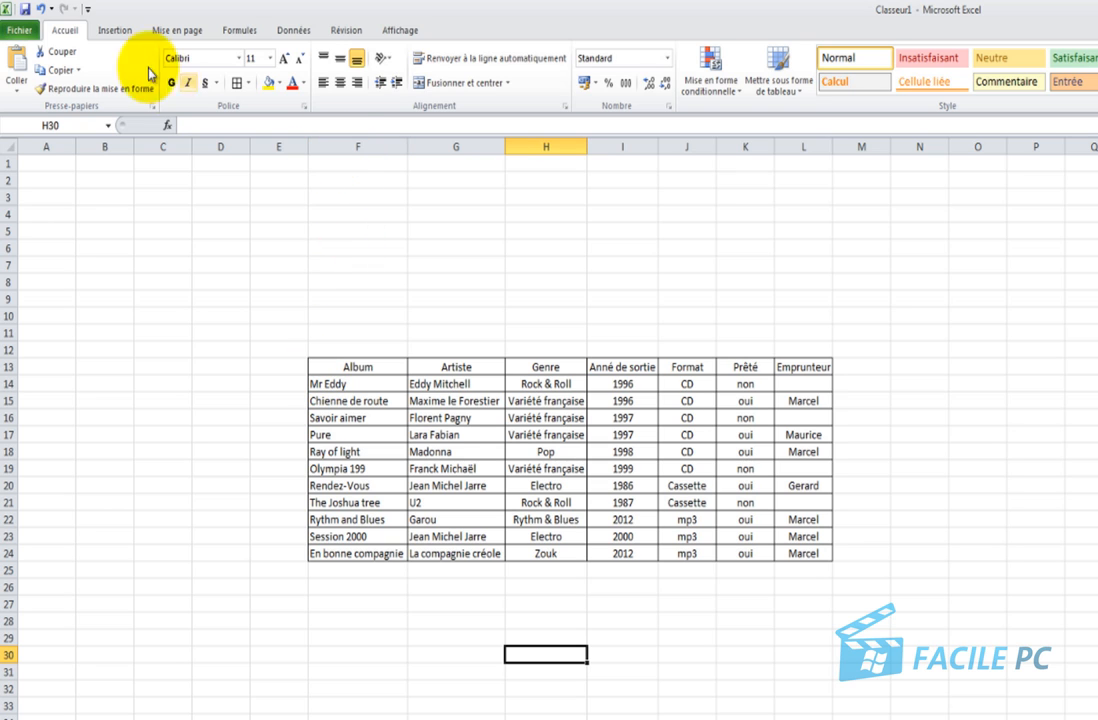
left_click(41, 12)
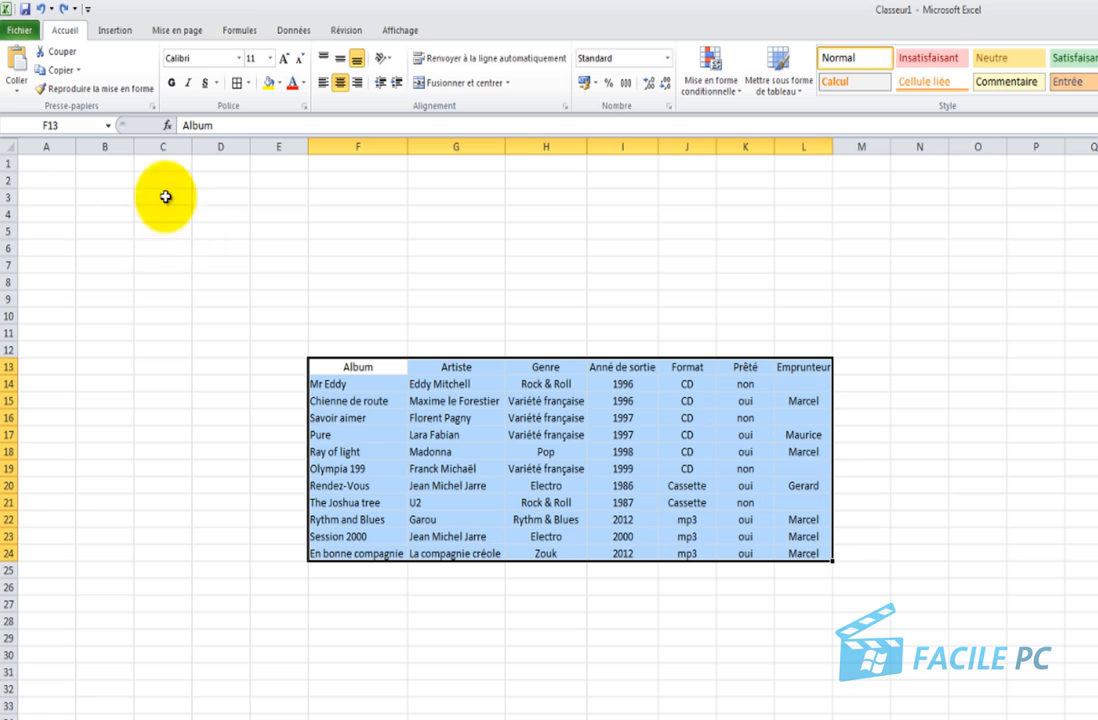
Format F13:L24 as a table with headers, using the green style from the last row of the Moyen styles
left_click(798, 88)
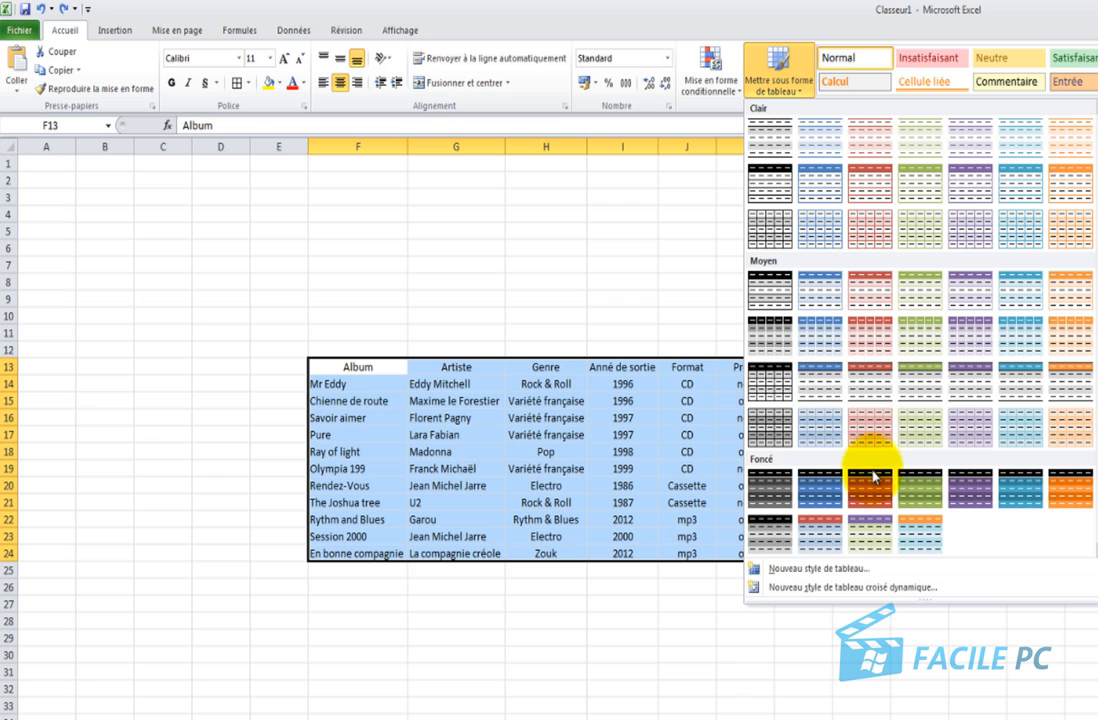
left_click(926, 436)
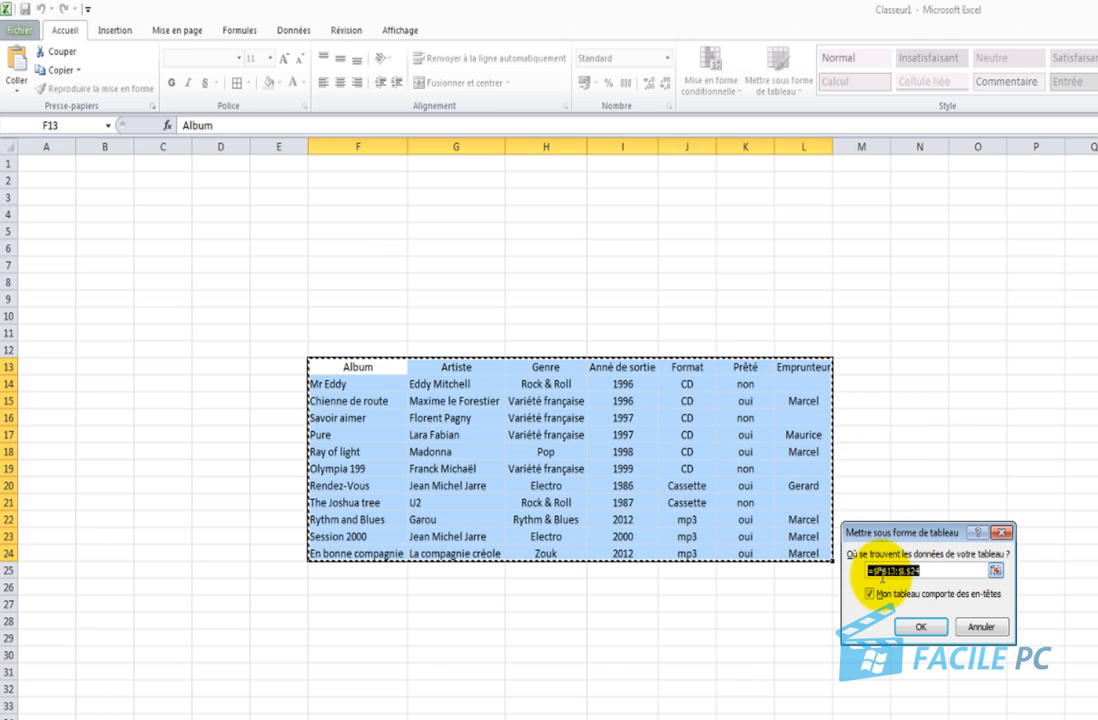
left_click(925, 628)
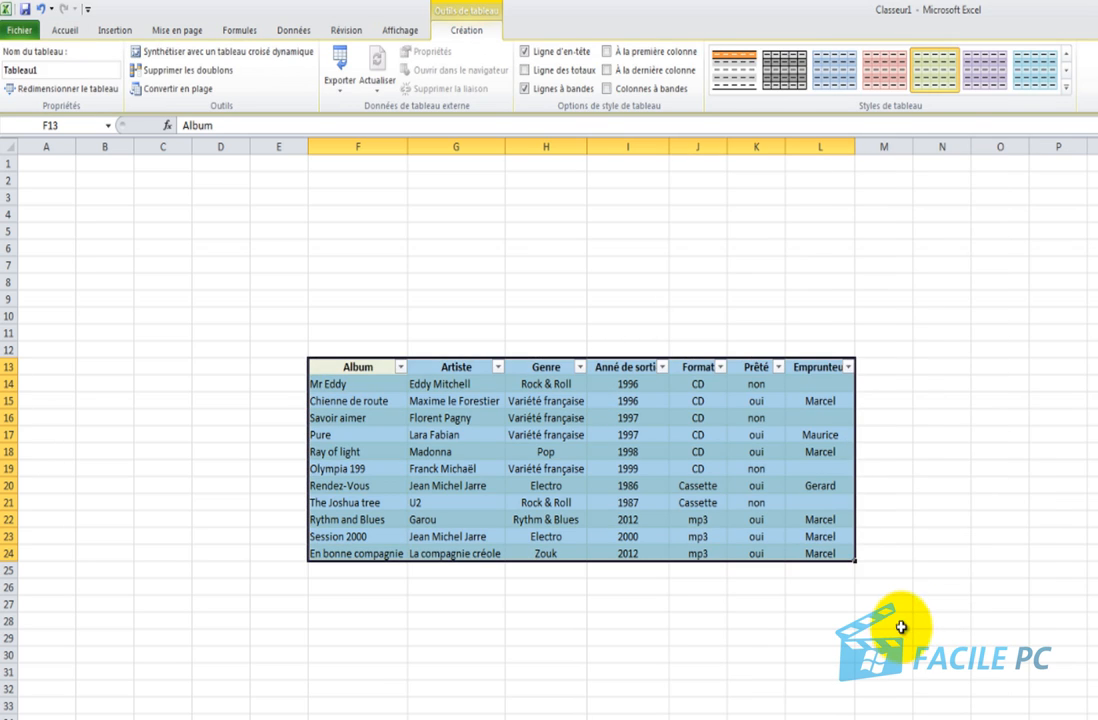
left_click(899, 626)
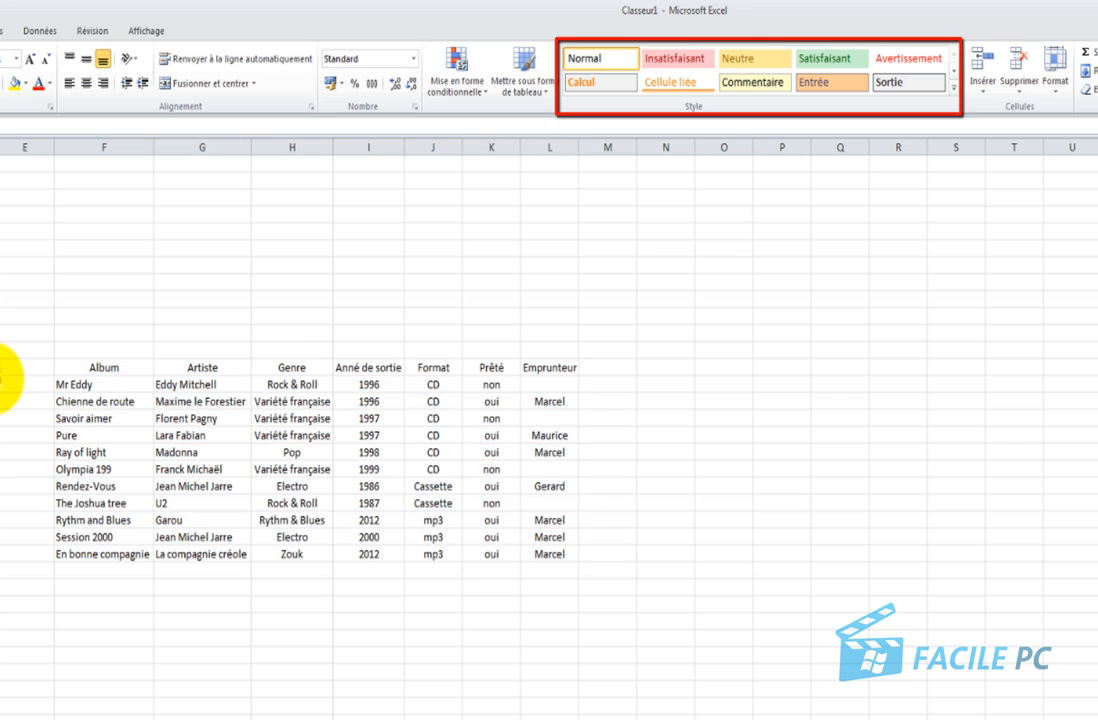
Apply the cell style "40 % - Accent4" to the heading row F13:L13
left_click(952, 88)
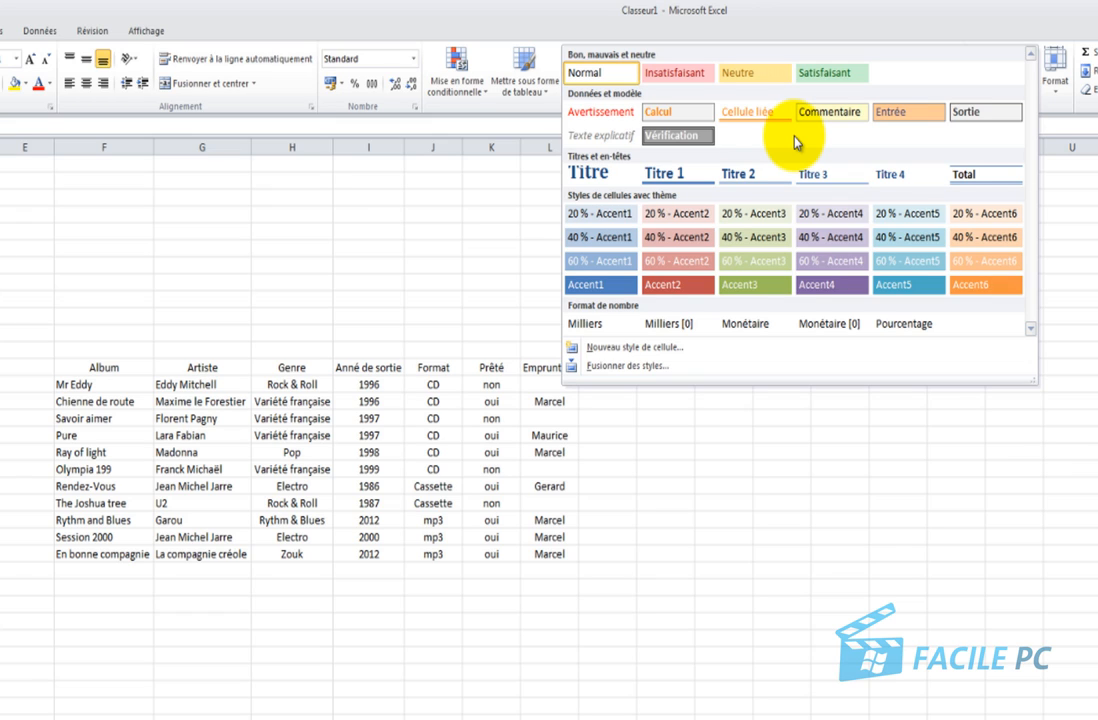
left_click(90, 369)
left_click_drag(90, 369, 560, 367)
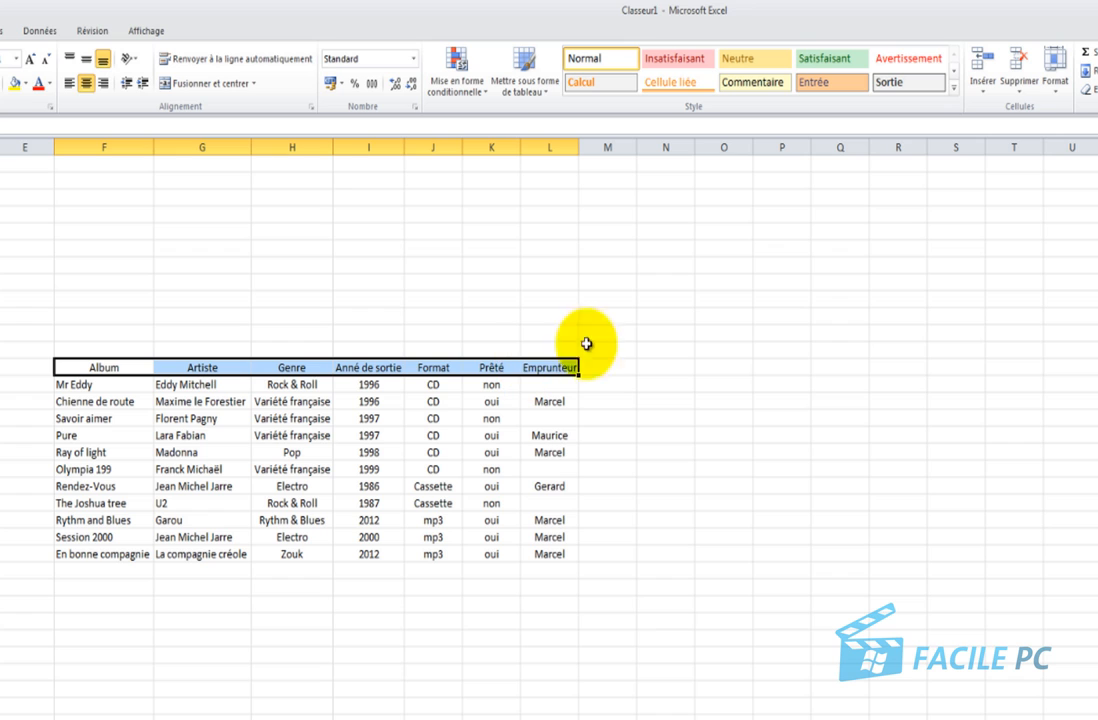
left_click(953, 87)
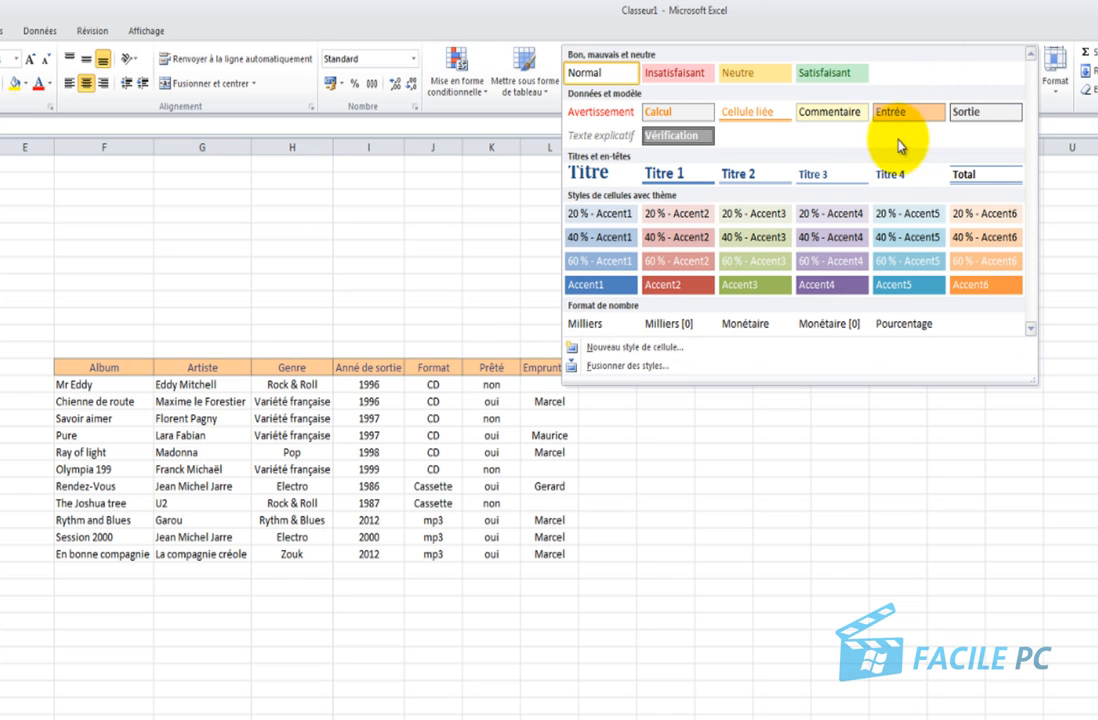
left_click(840, 239)
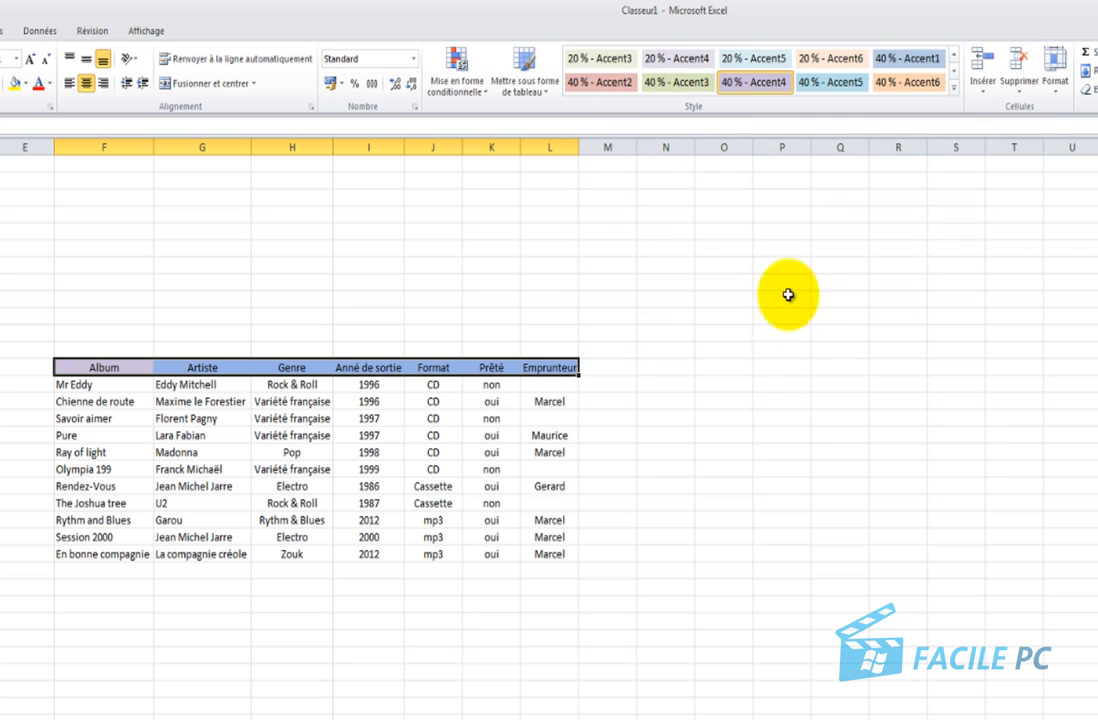
left_click(750, 366)
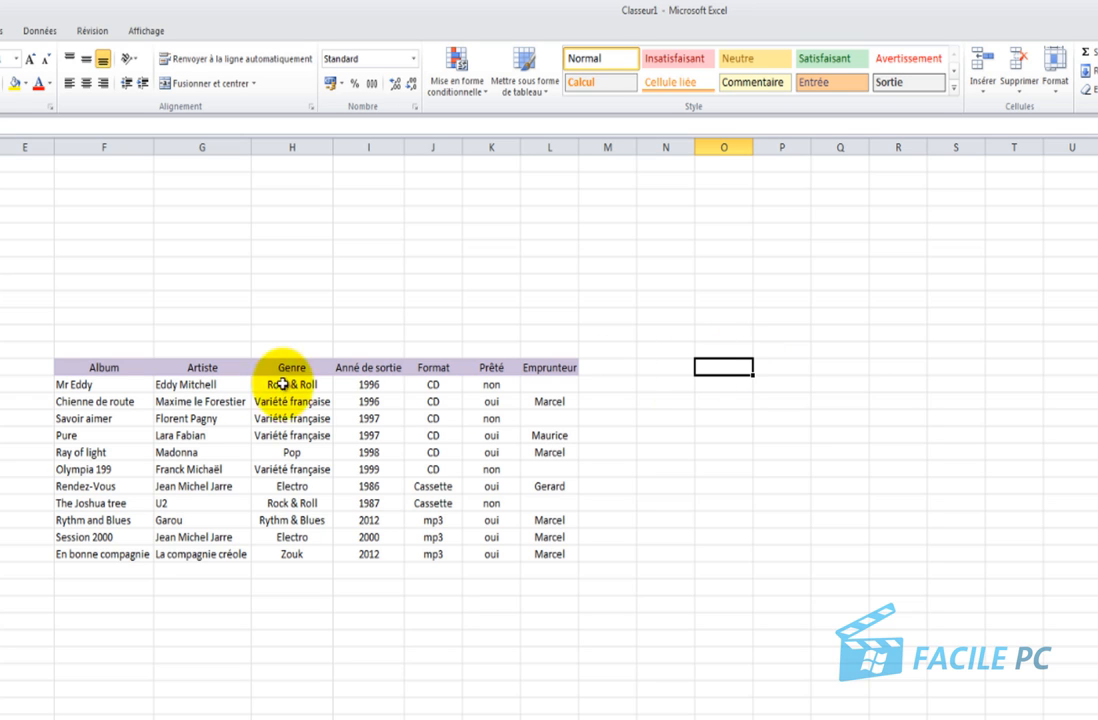
Apply the cell style "Accent5" to the "Chienne de route" row, F15:L15
left_click(57, 401)
left_click_drag(57, 401, 548, 399)
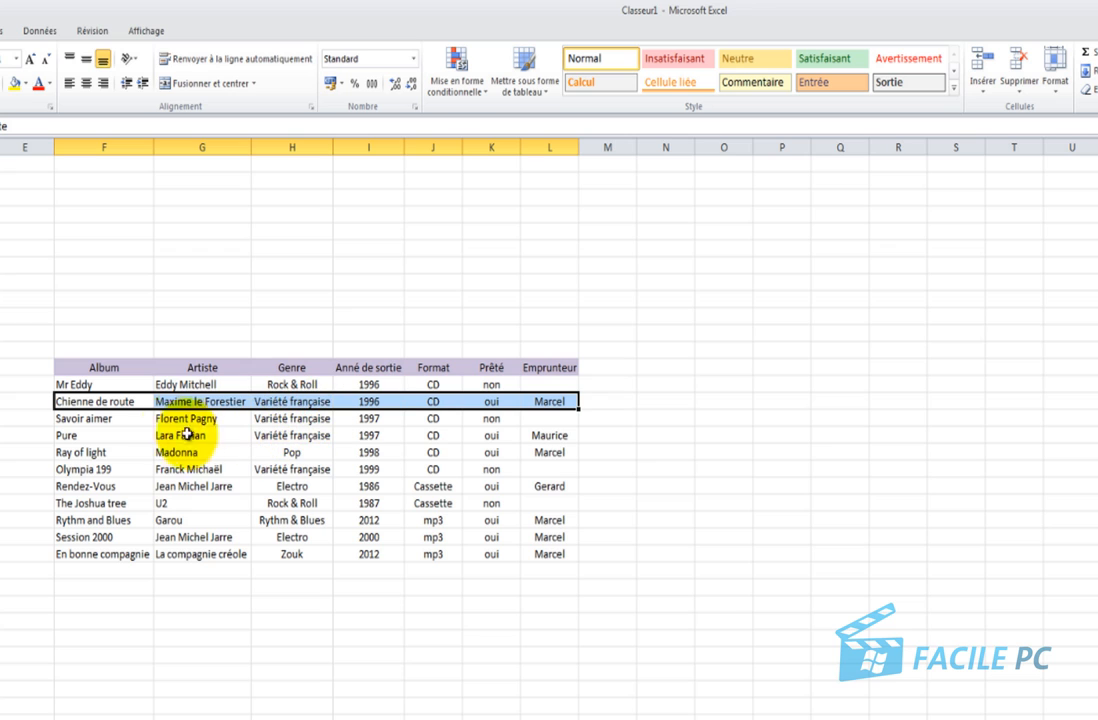
left_click(951, 90)
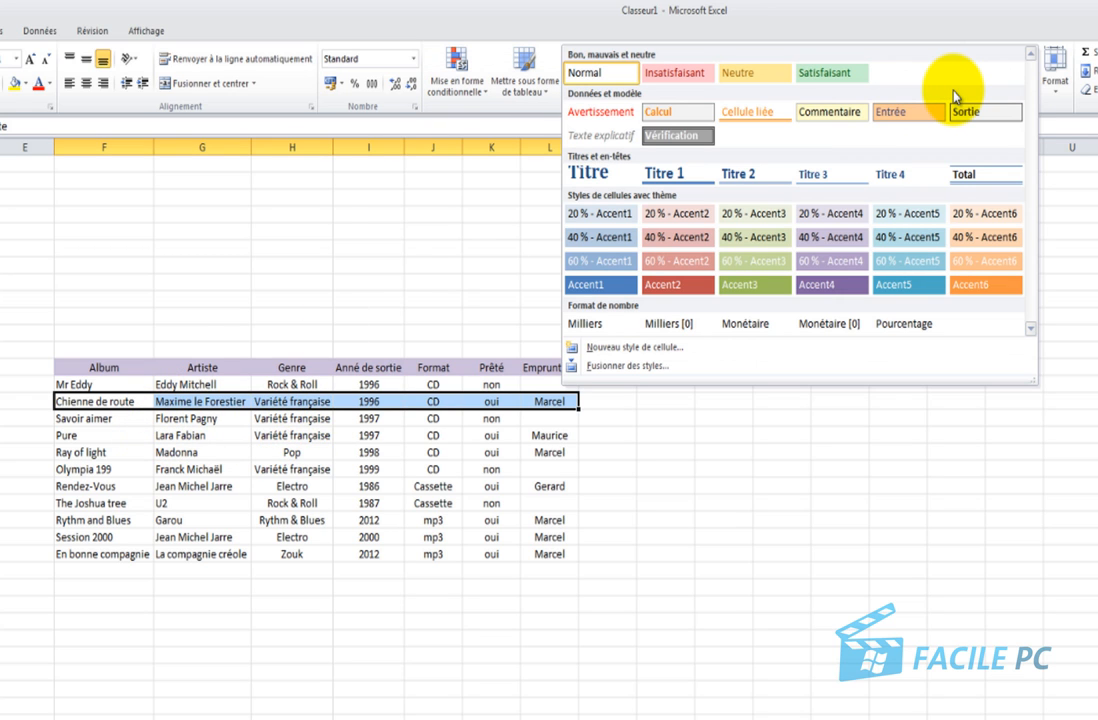
left_click(894, 287)
left_click(835, 383)
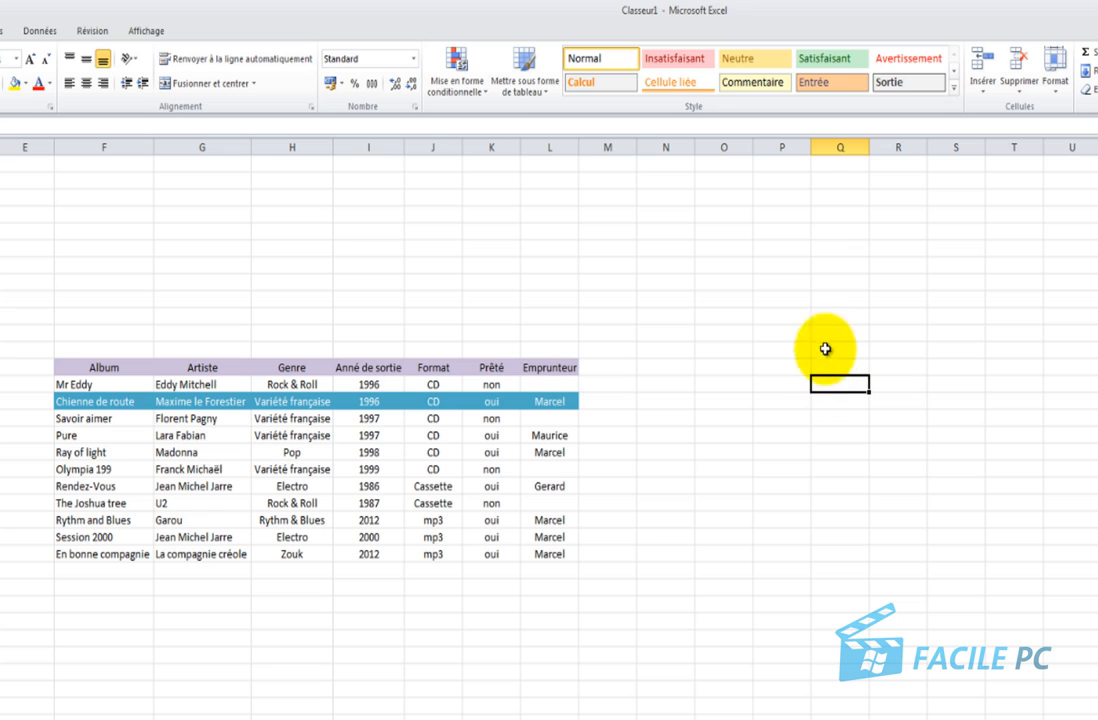
Apply the cell style "Accent5" to the "Pure" row F17:L17 and the "Olympia 199" row F19:L19
left_click_drag(62, 436, 557, 439)
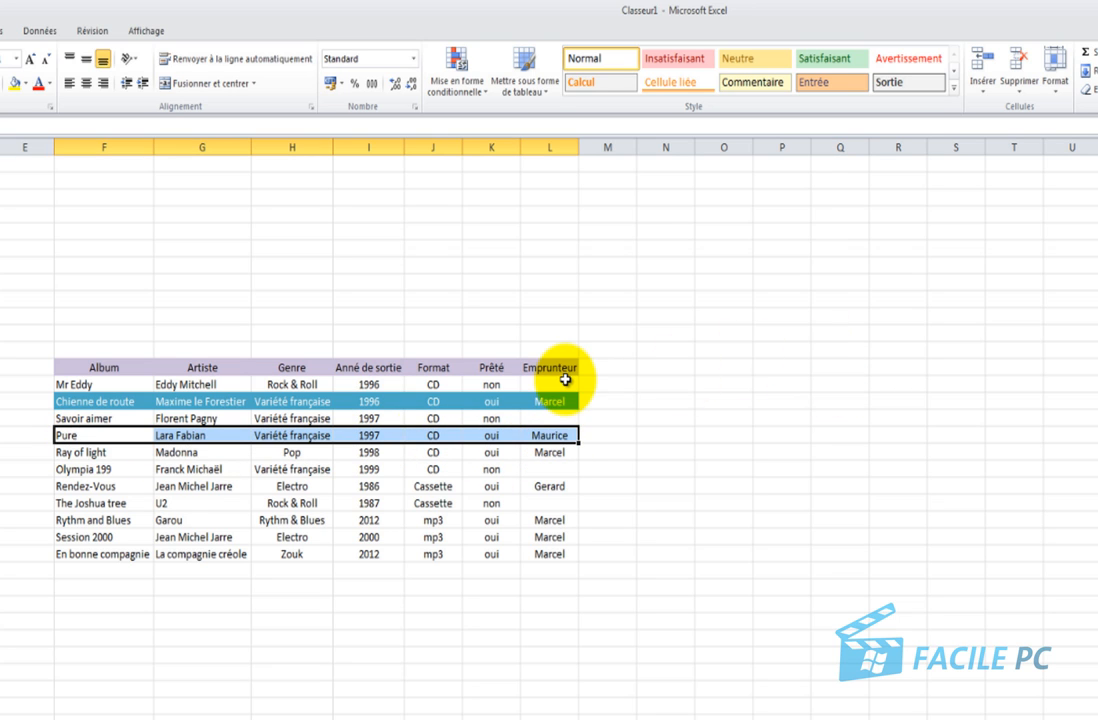
left_click(954, 87)
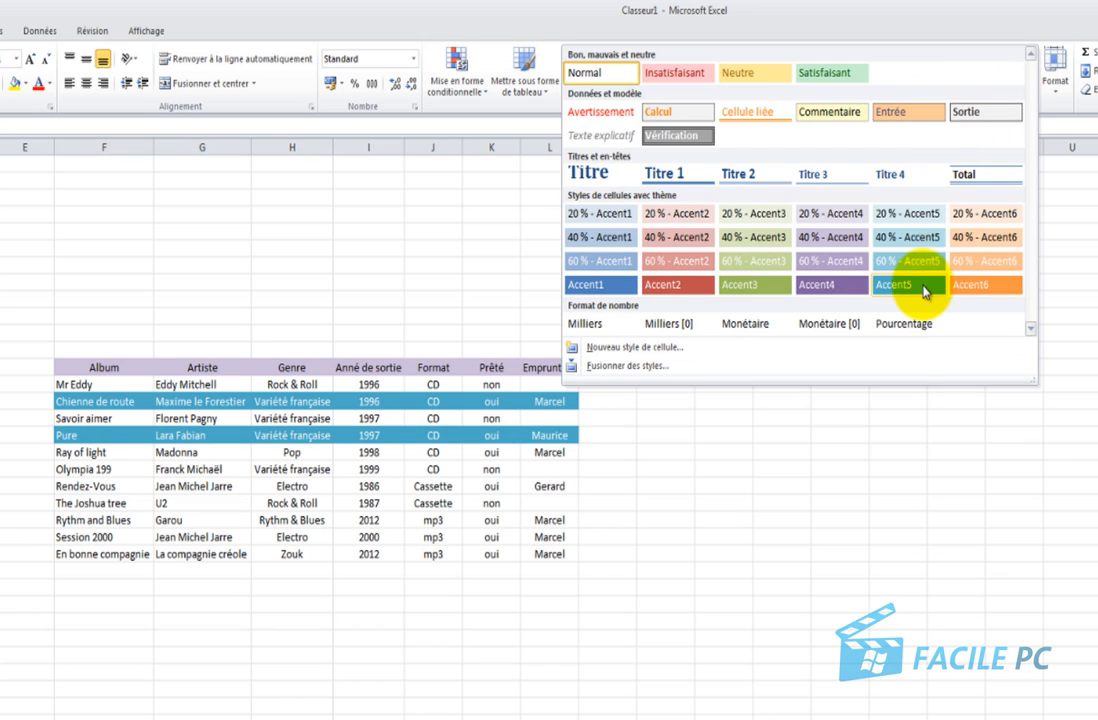
left_click(912, 284)
left_click_drag(69, 469, 556, 468)
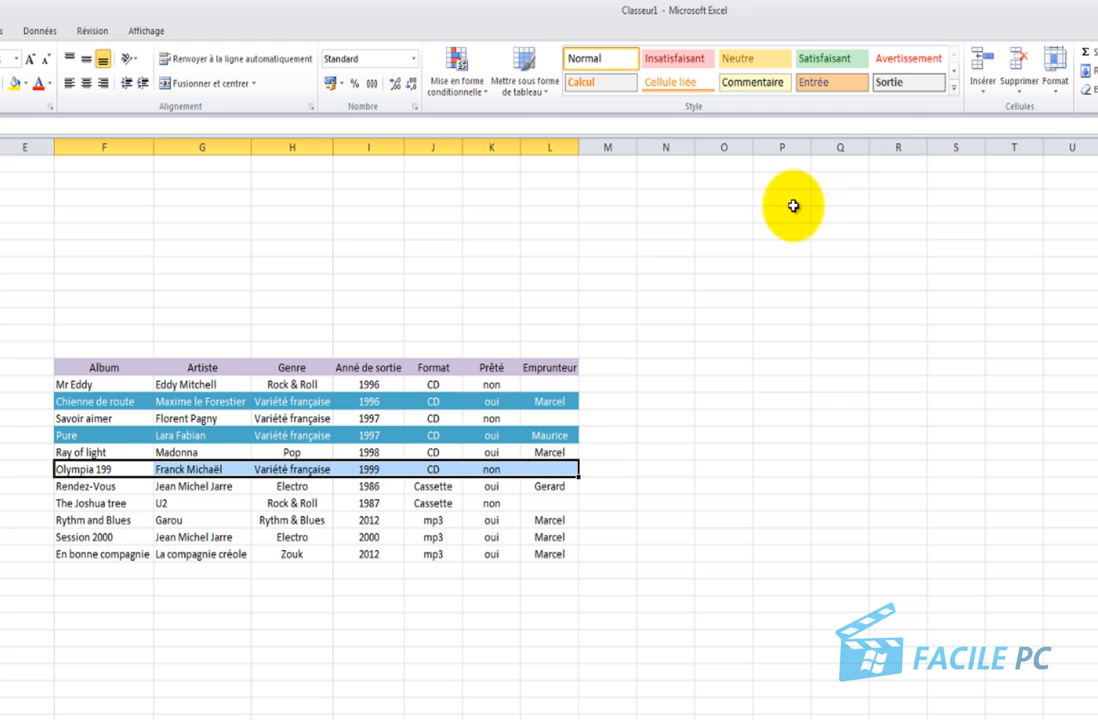
left_click(954, 87)
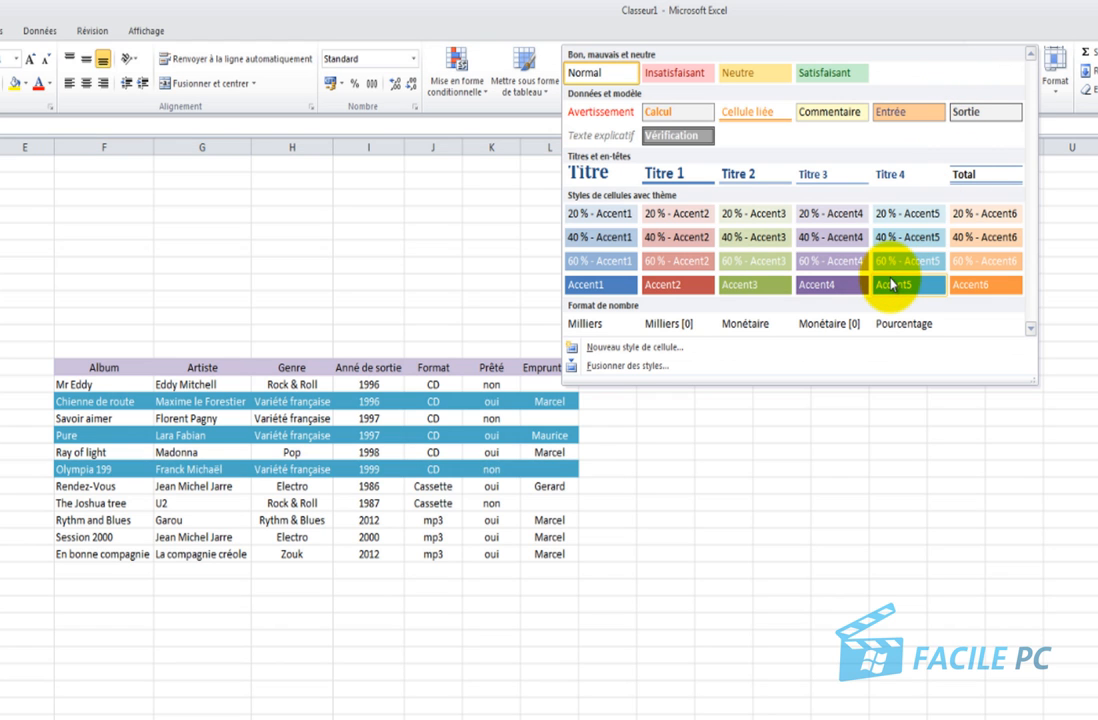
left_click(890, 282)
Apply the cell style "Accent5" to the "The Joshua tree" row F21:L21 and the "Session 2000" row F23:L23
left_click_drag(549, 503, 91, 503)
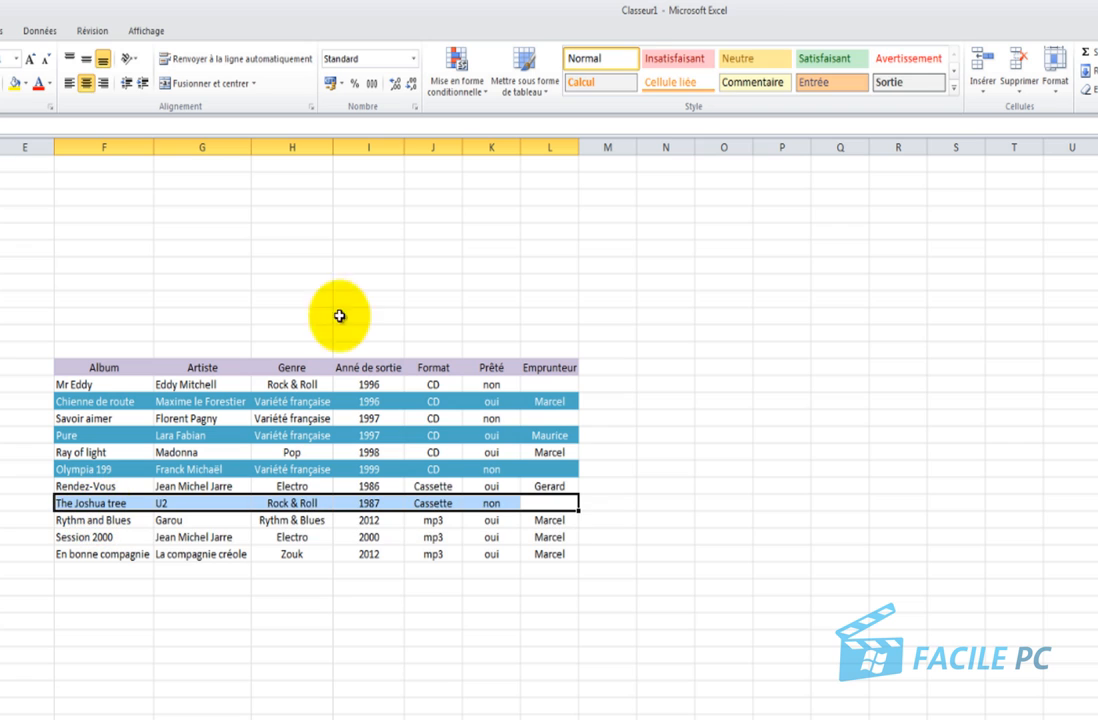
left_click(954, 87)
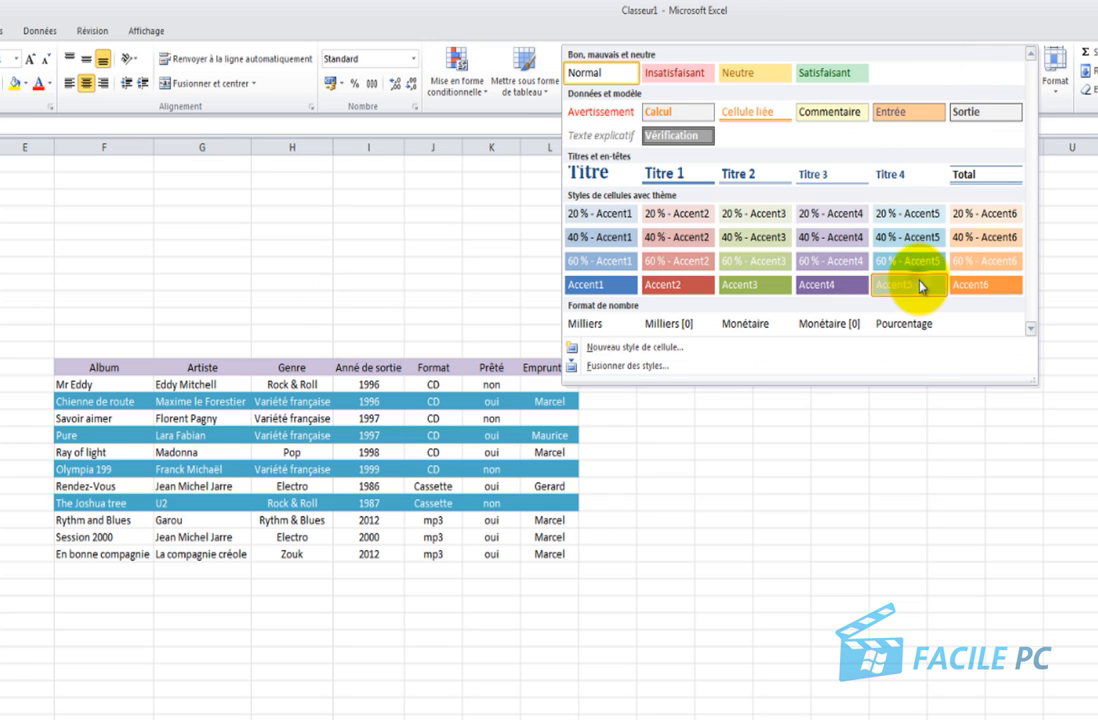
left_click(920, 286)
left_click_drag(555, 553, 103, 538)
left_click(957, 95)
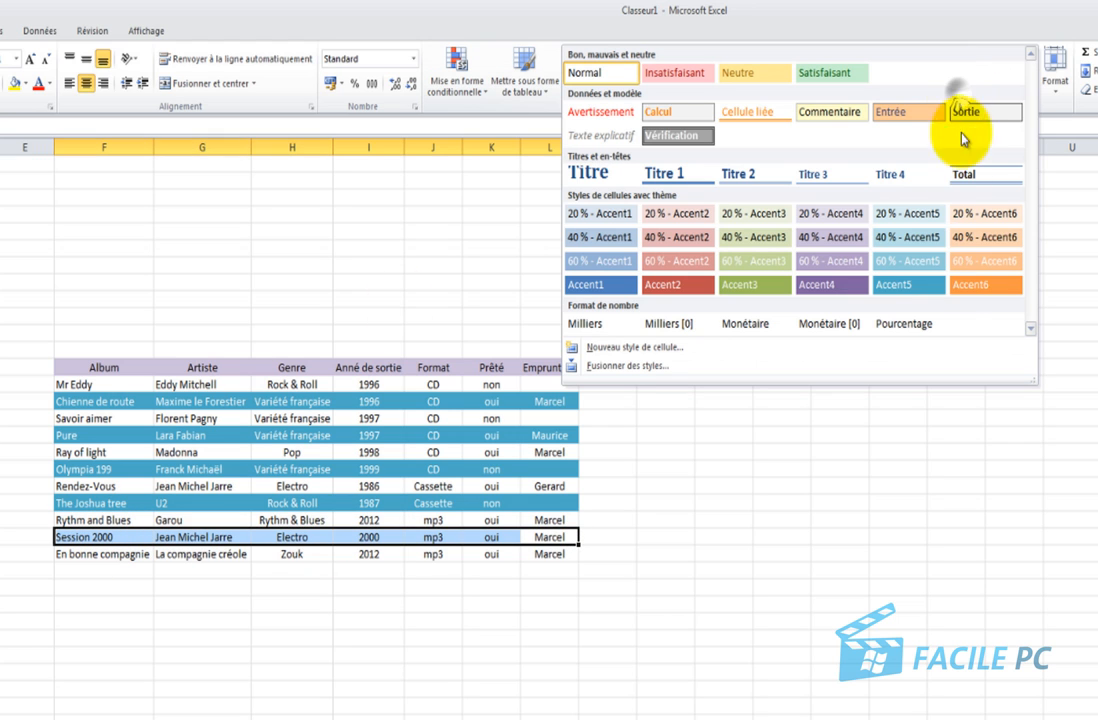
left_click(910, 288)
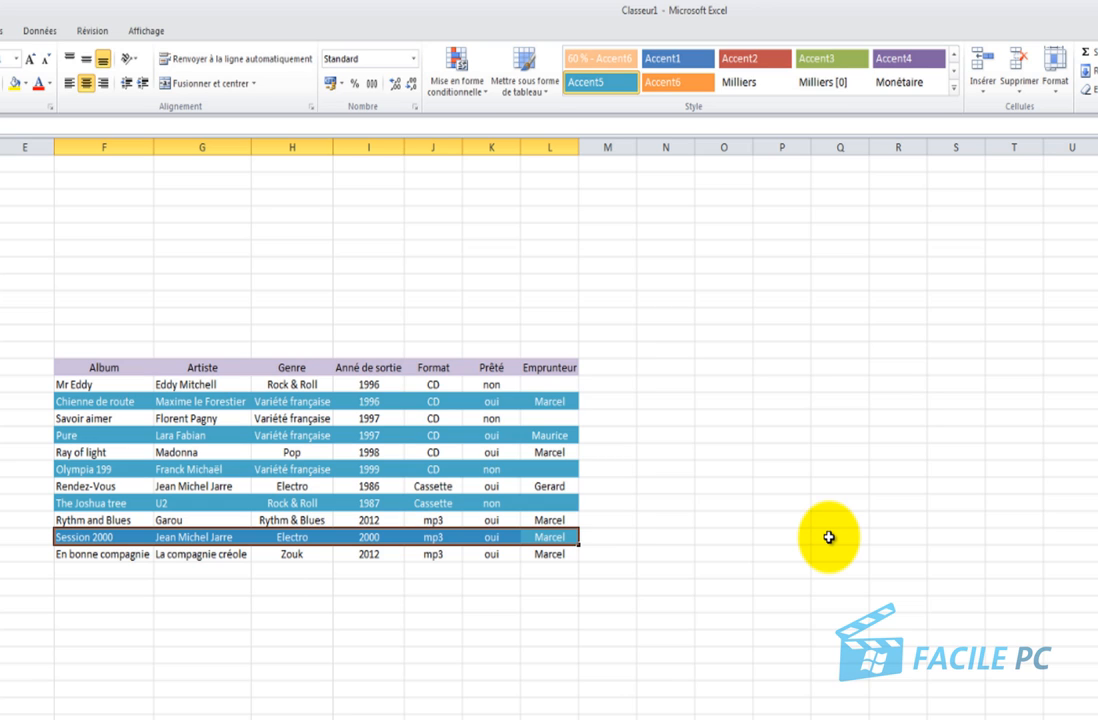
left_click(664, 557)
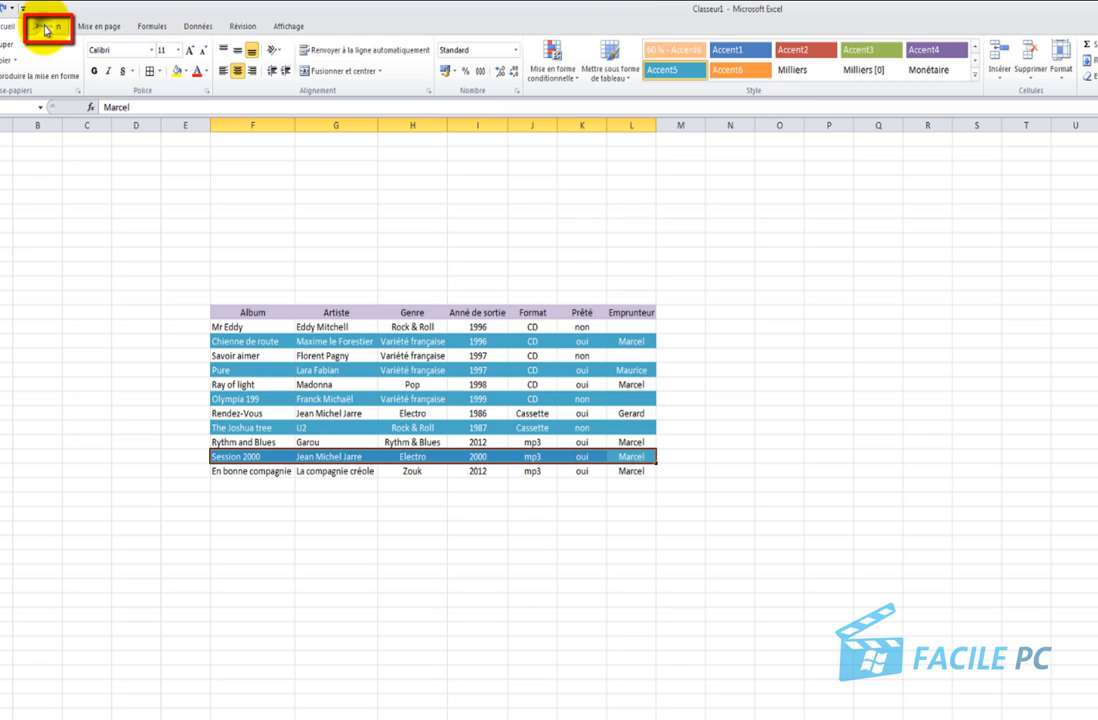
Insert a WordArt object in the first blue style of the fourth row and move it above the album table
left_click(45, 28)
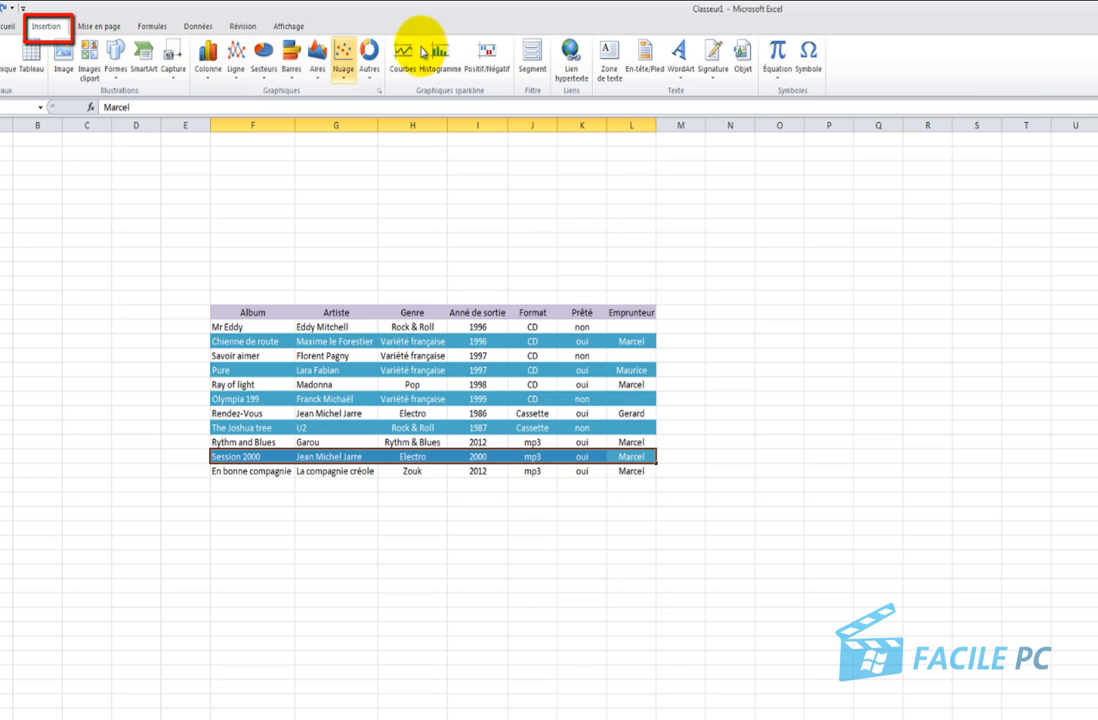
left_click(680, 68)
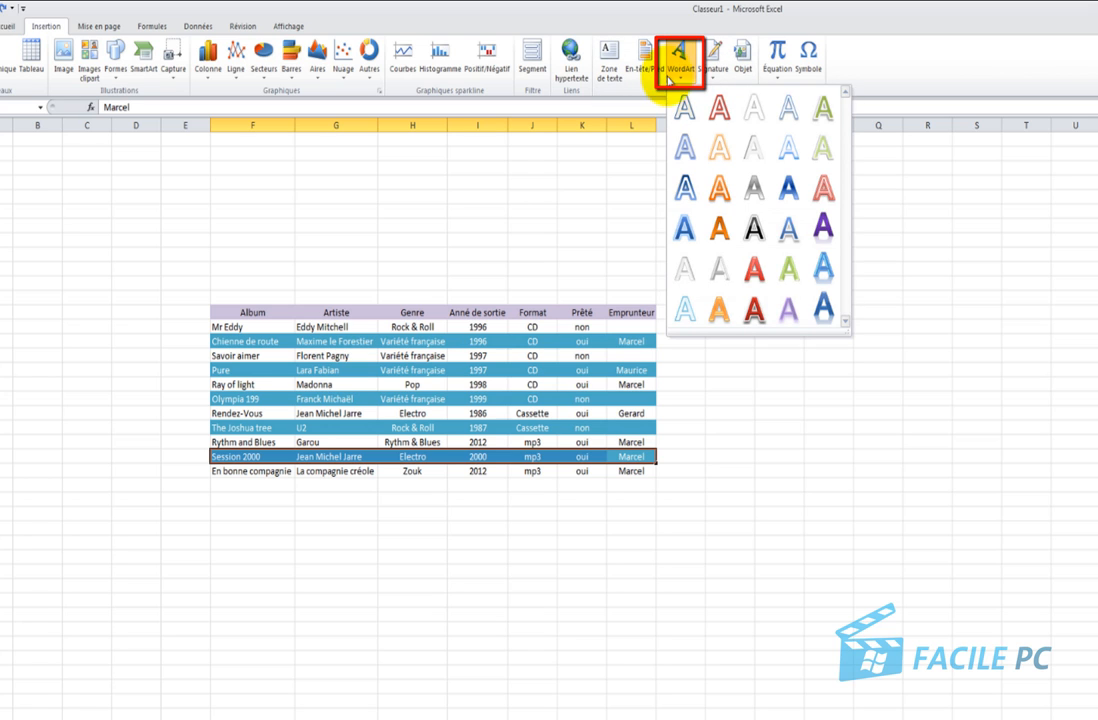
left_click(684, 228)
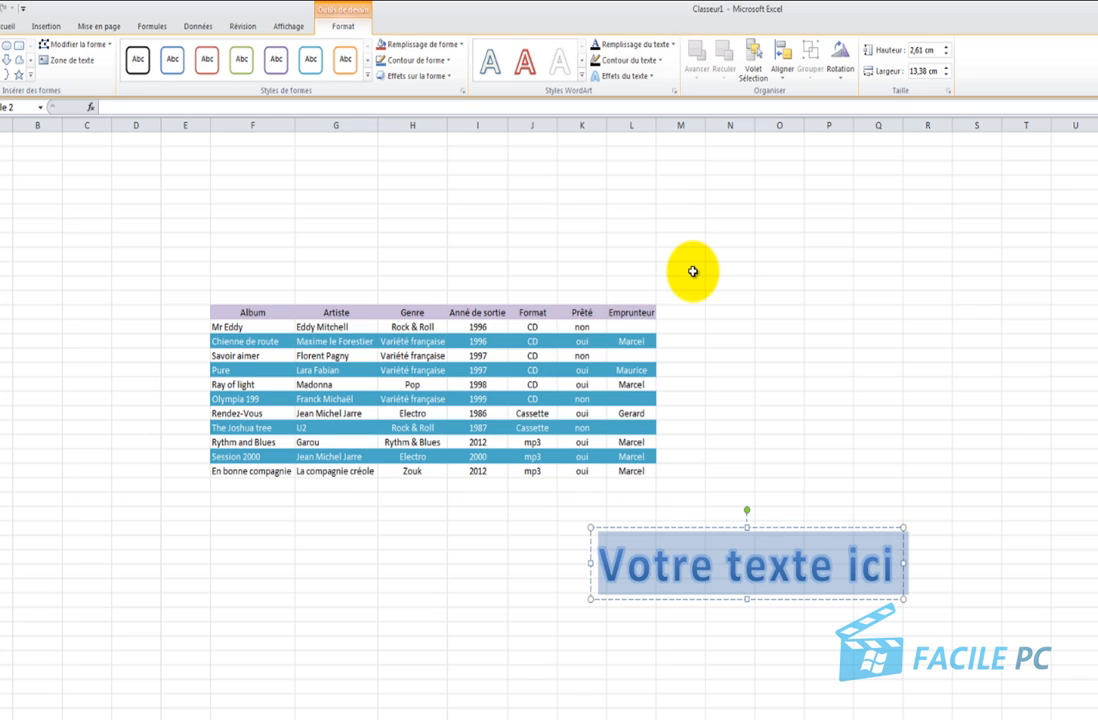
left_click(661, 525)
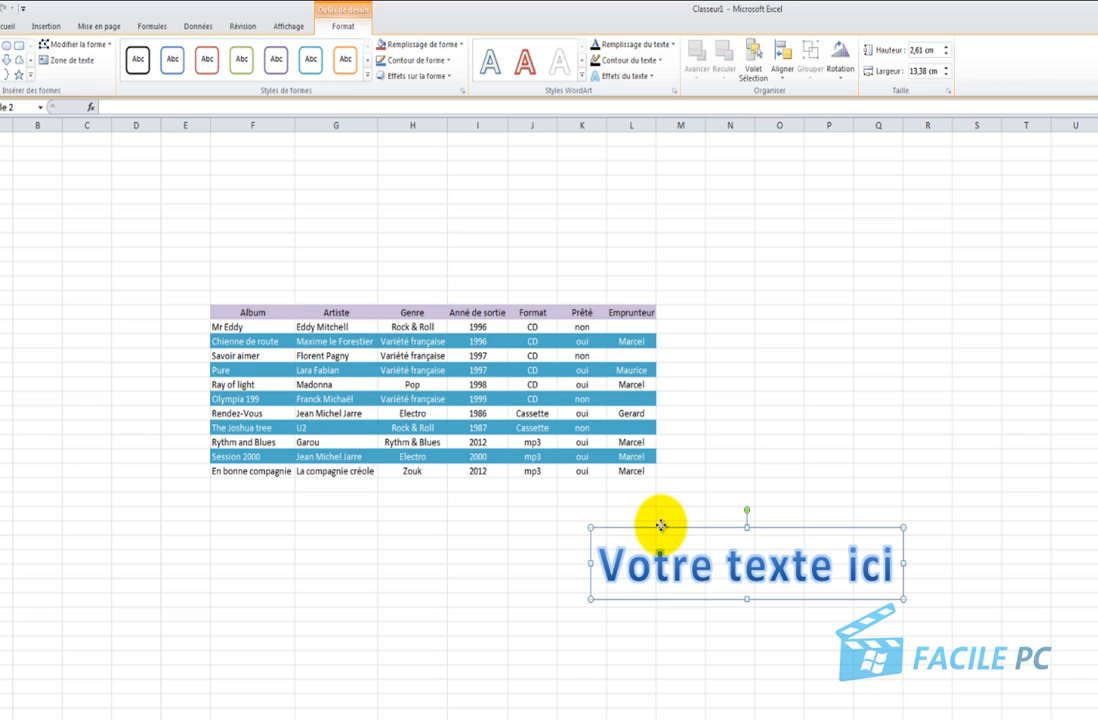
left_click_drag(661, 525, 350, 179)
Replace the WordArt placeholder text with "Ma discothèque" and deselect the object
double_click(343, 220)
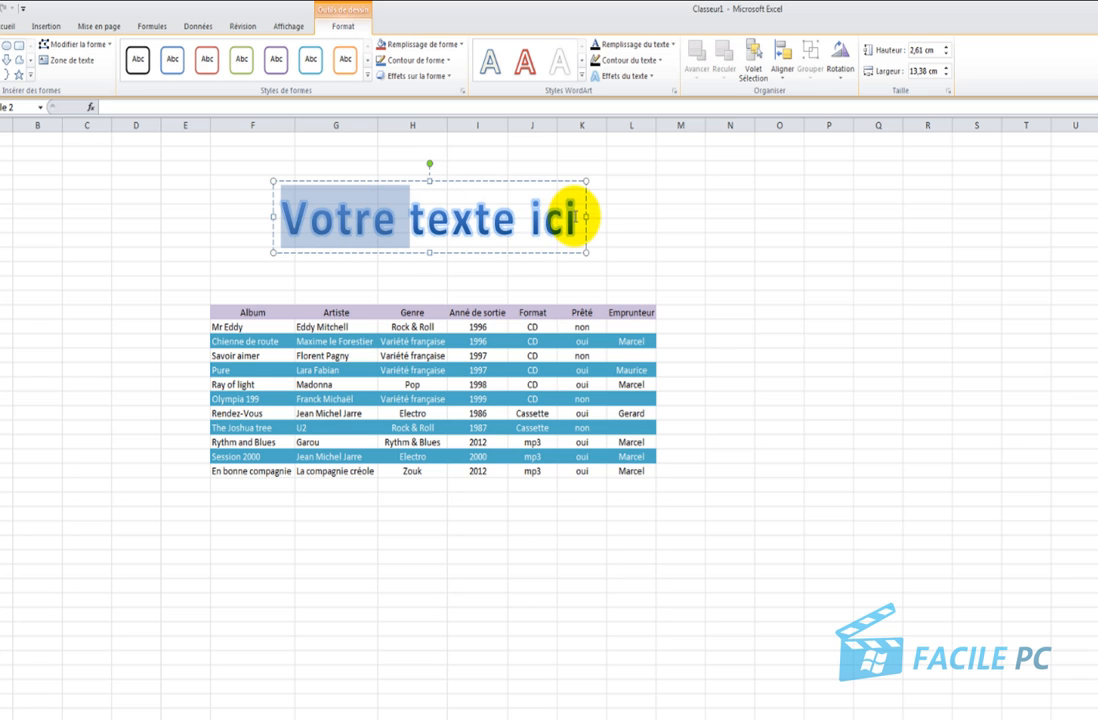
left_click_drag(577, 217, 306, 198)
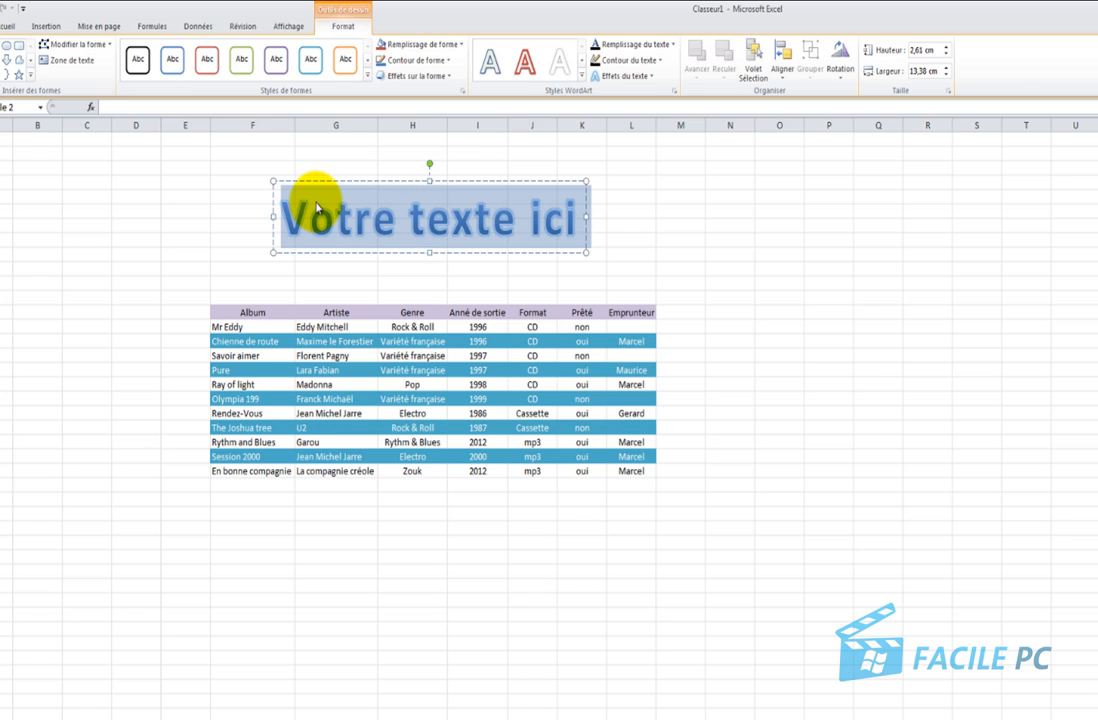
type("Ma ")
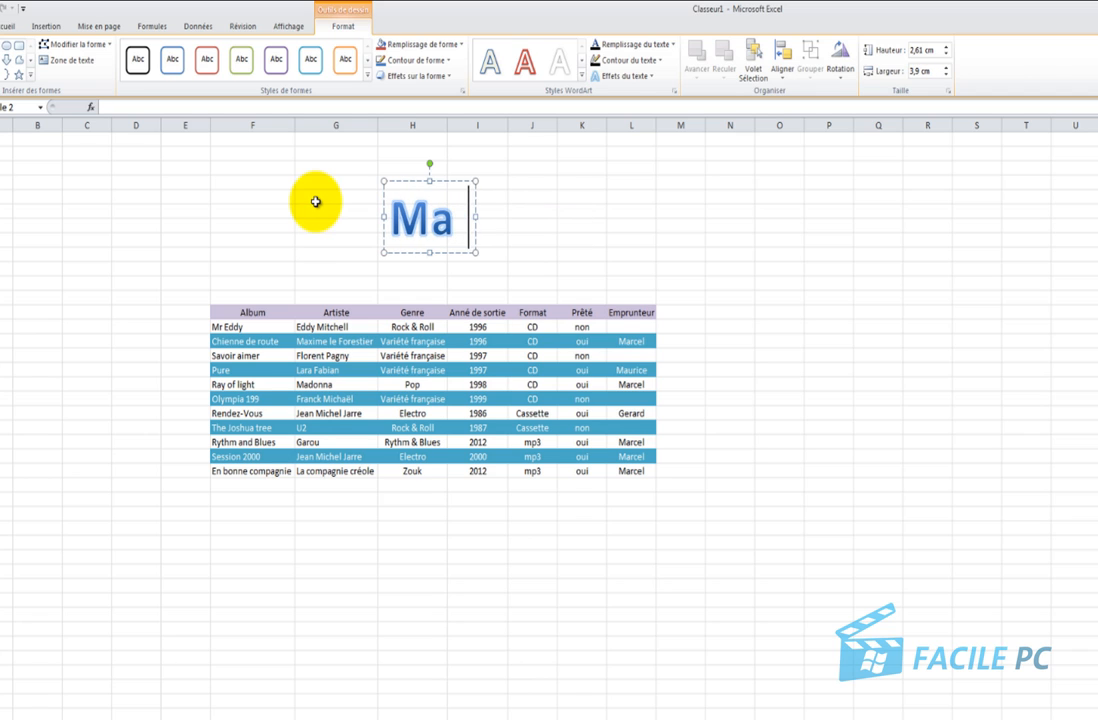
type("discoth")
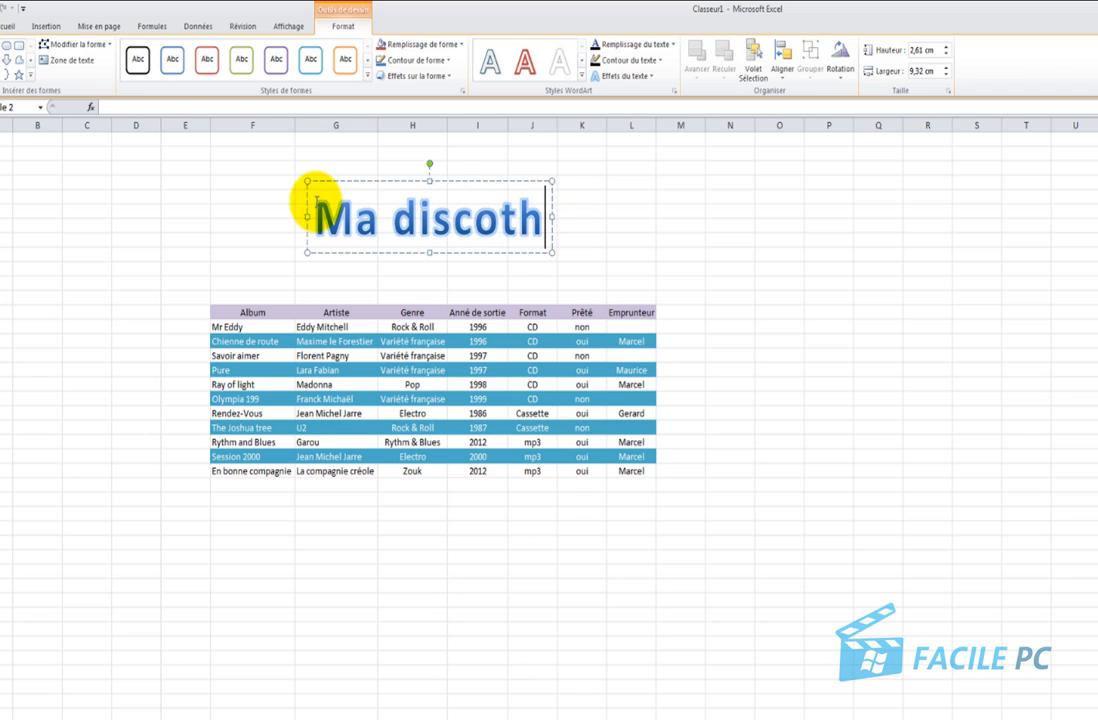
type("èque")
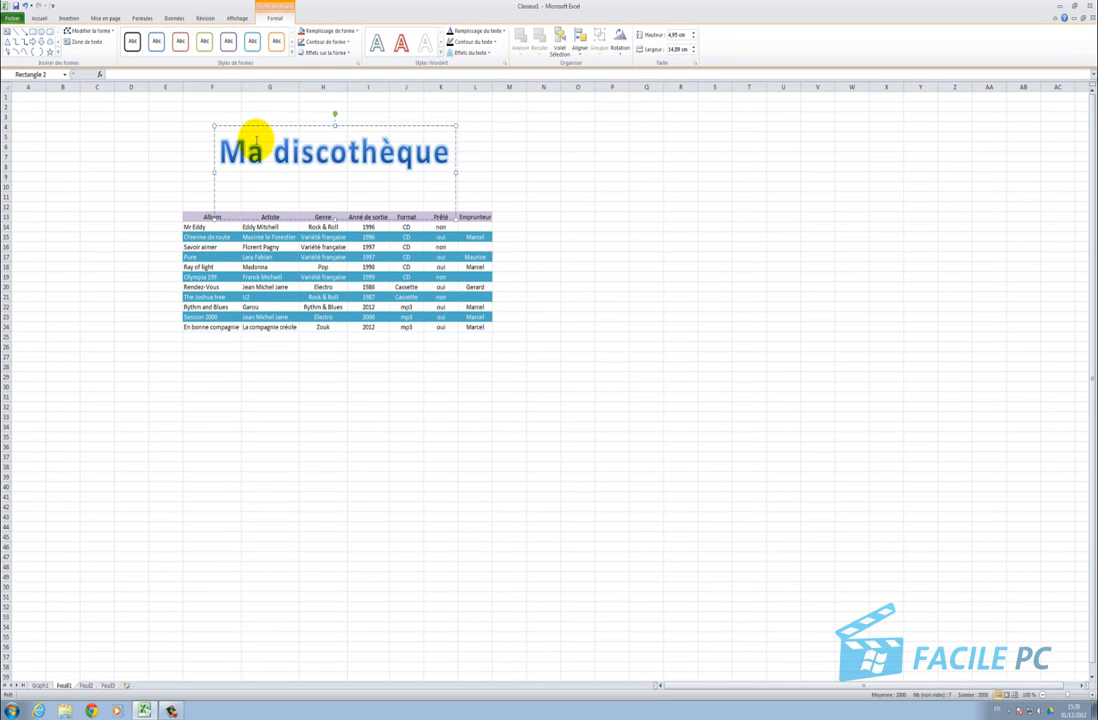
left_click(165, 166)
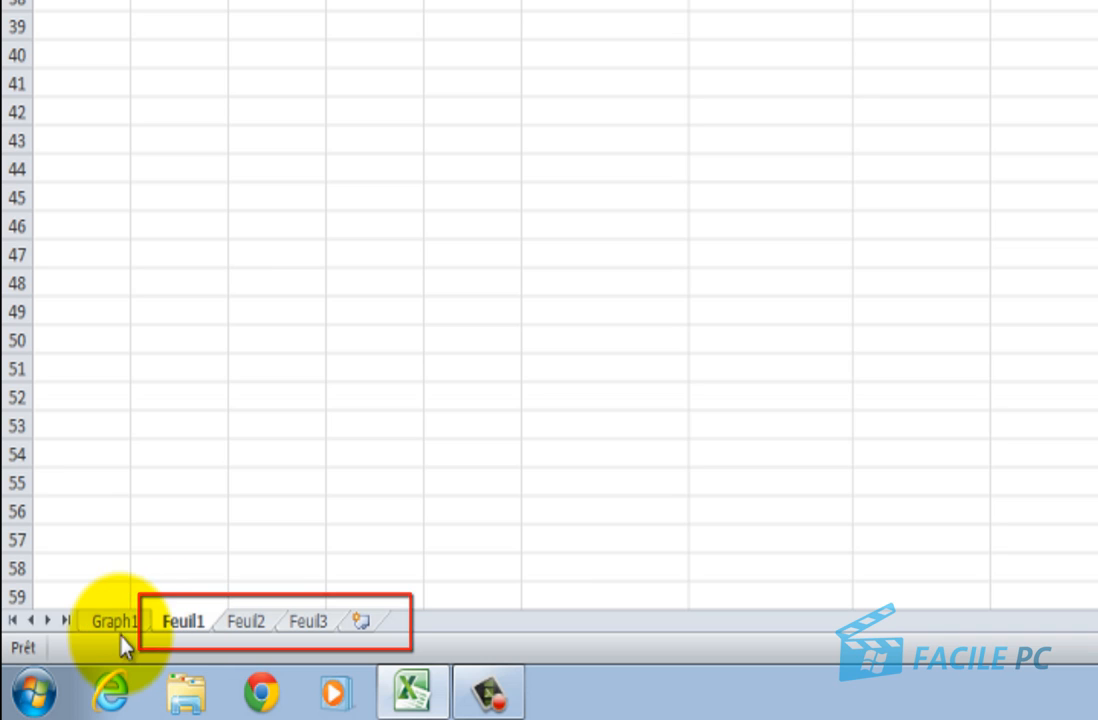
Rename the sheet Feuil1 as "discotheque"
right_click(184, 621)
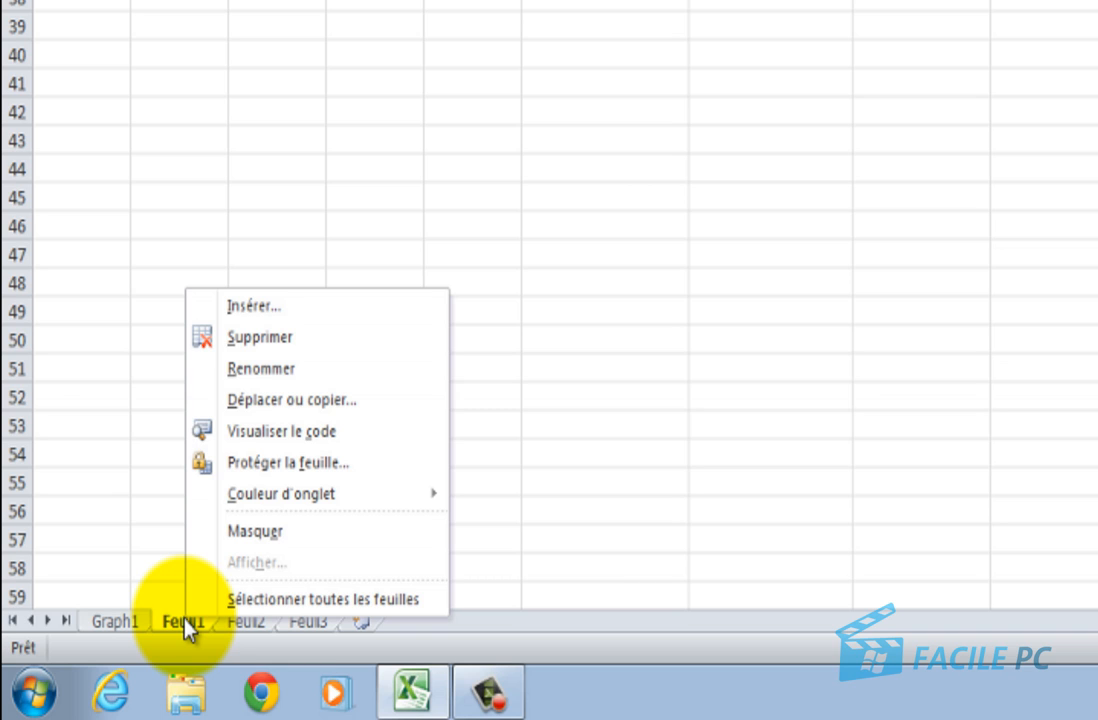
left_click(275, 369)
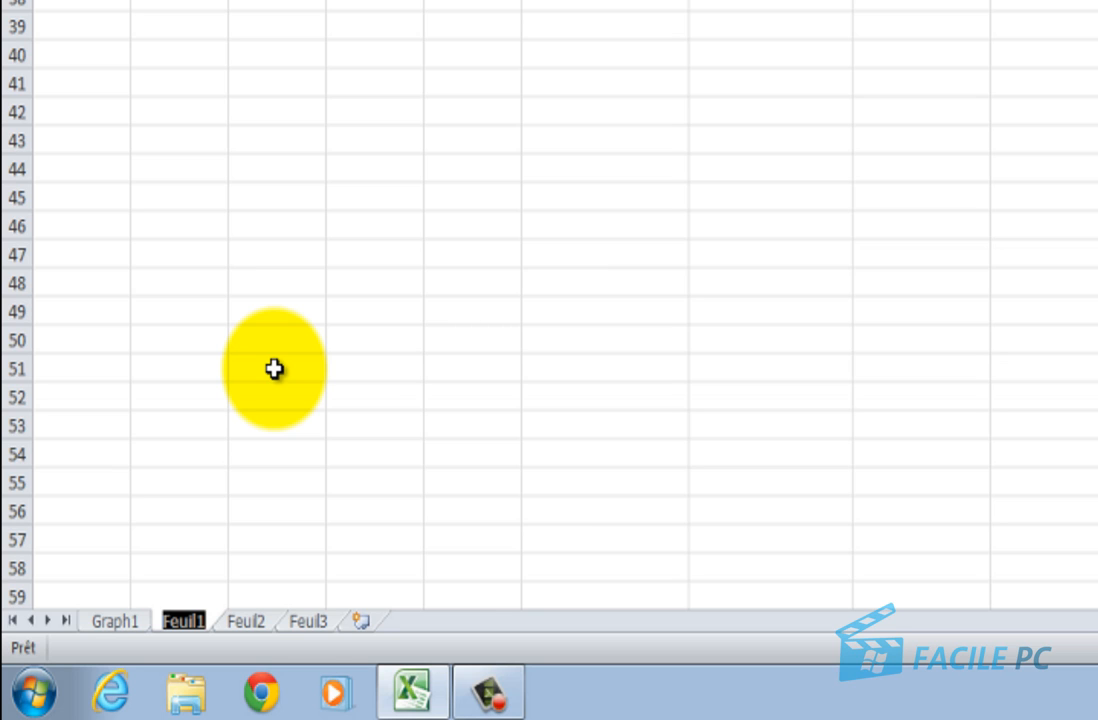
type("discoth")
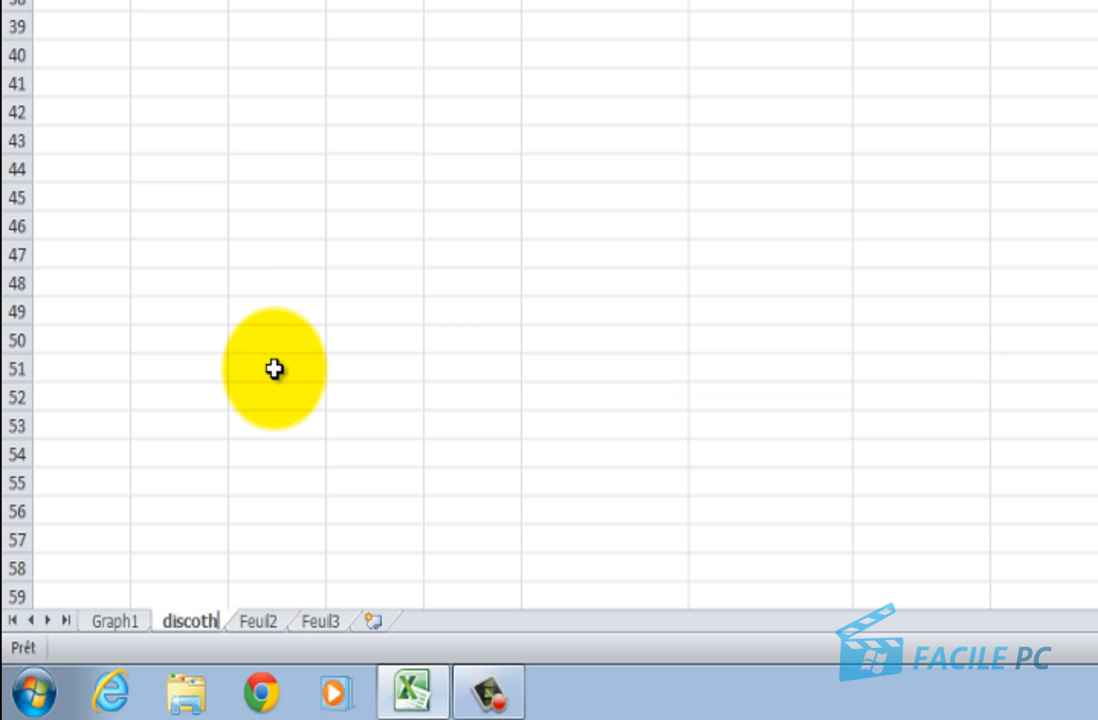
type("eque")
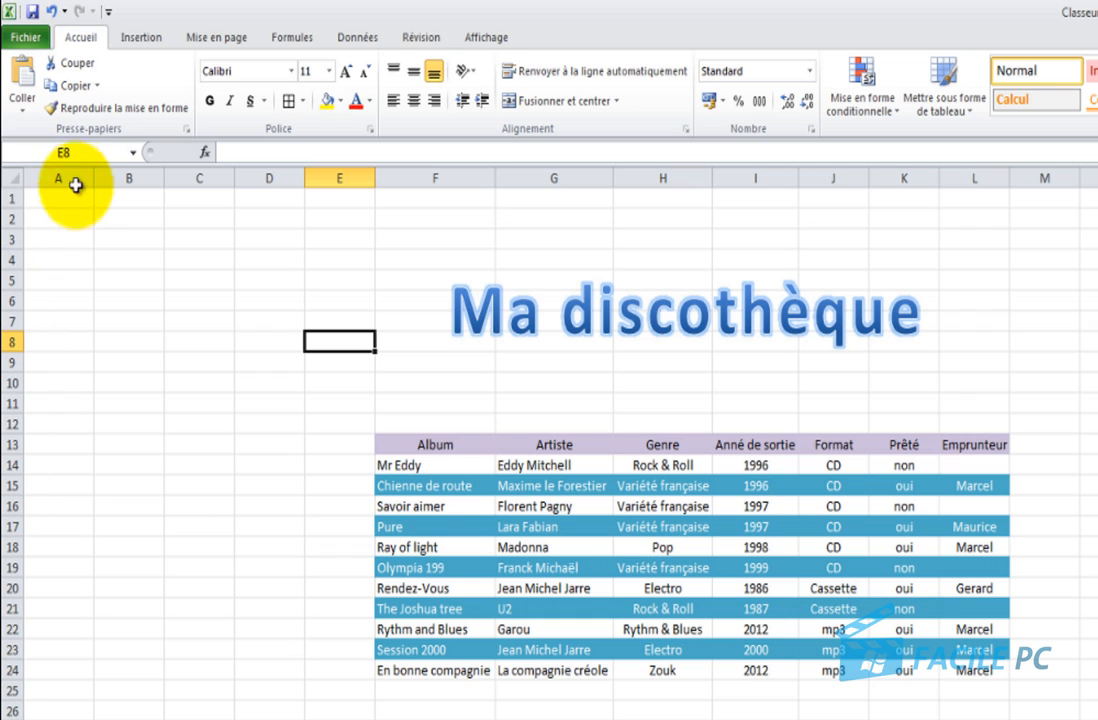
Save the workbook to the desktop (Bureau) as a Classeur Excel file named "discotheque"
left_click(33, 40)
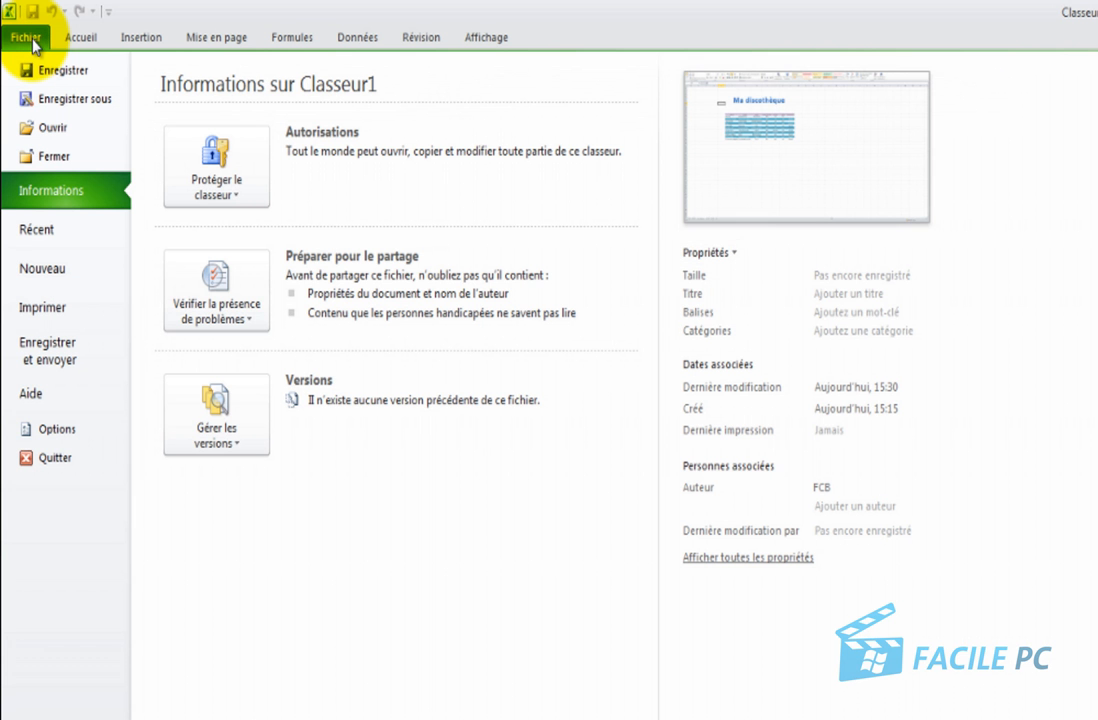
left_click(48, 100)
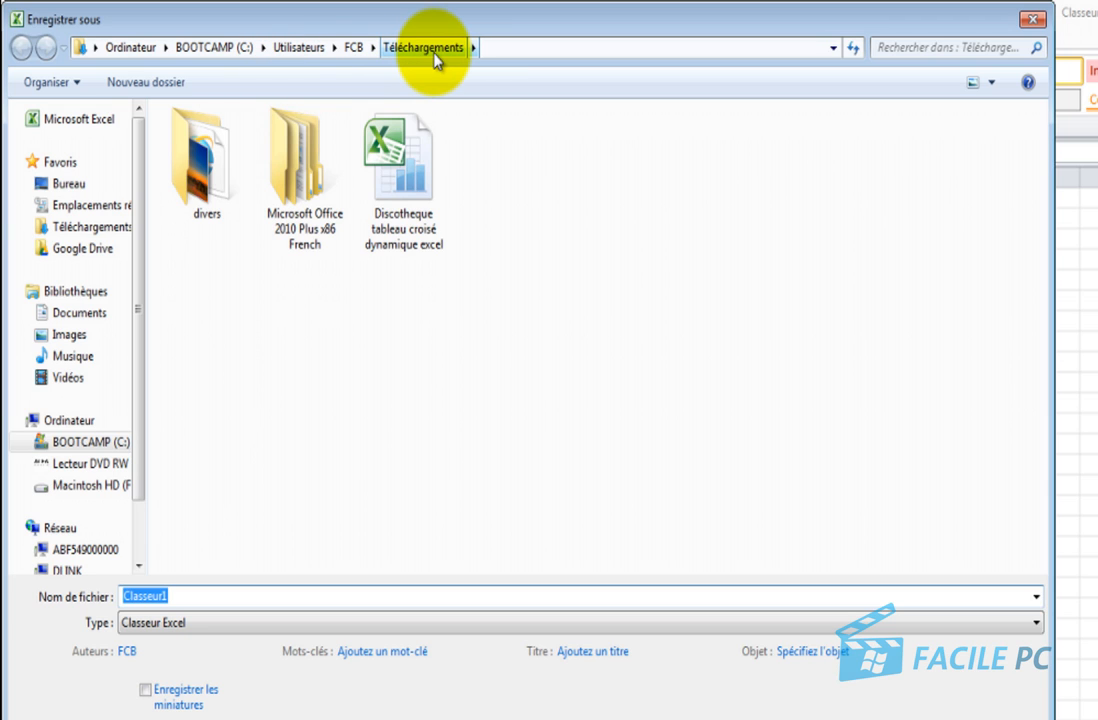
left_click(74, 186)
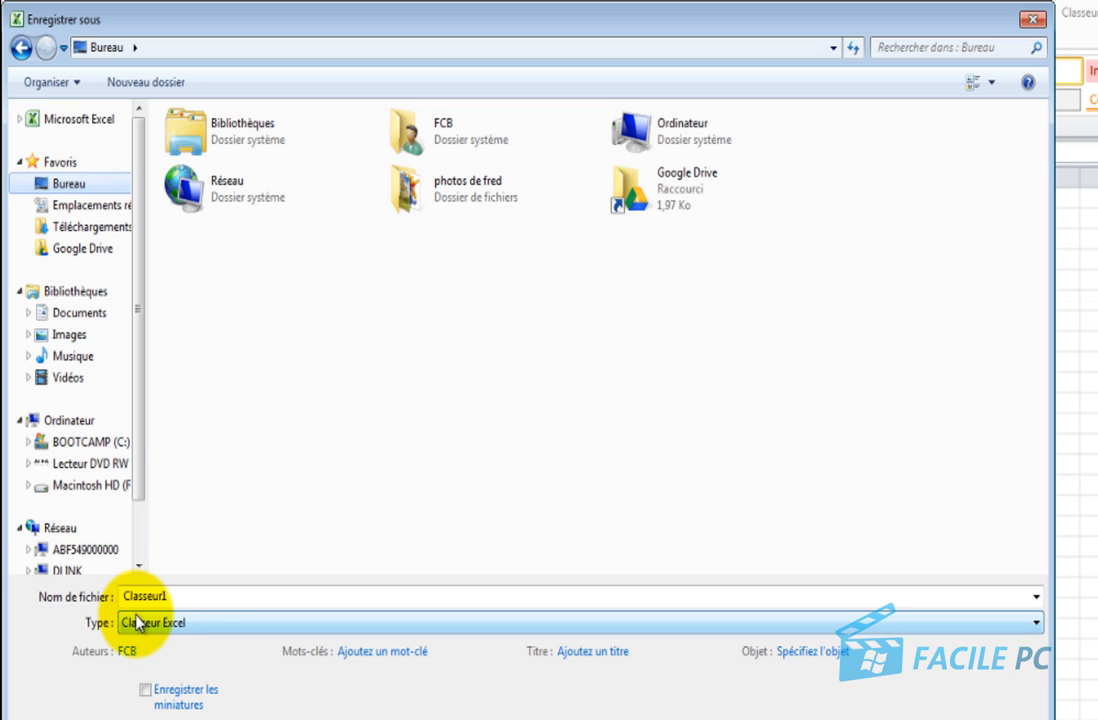
double_click(192, 597)
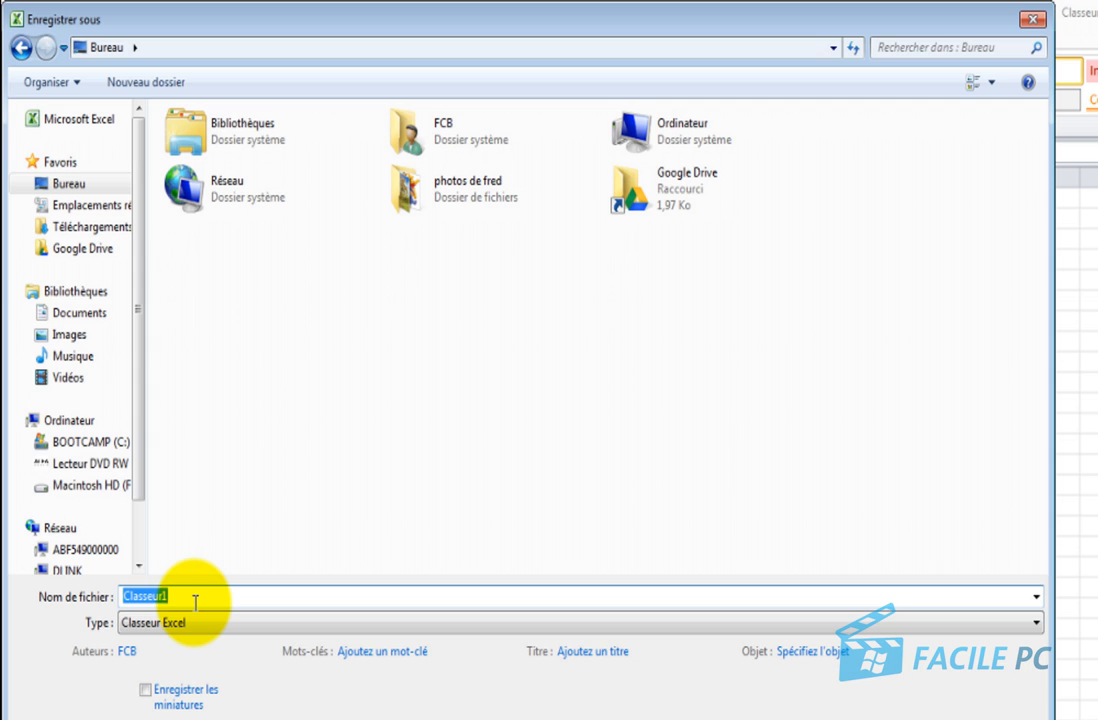
type("disc")
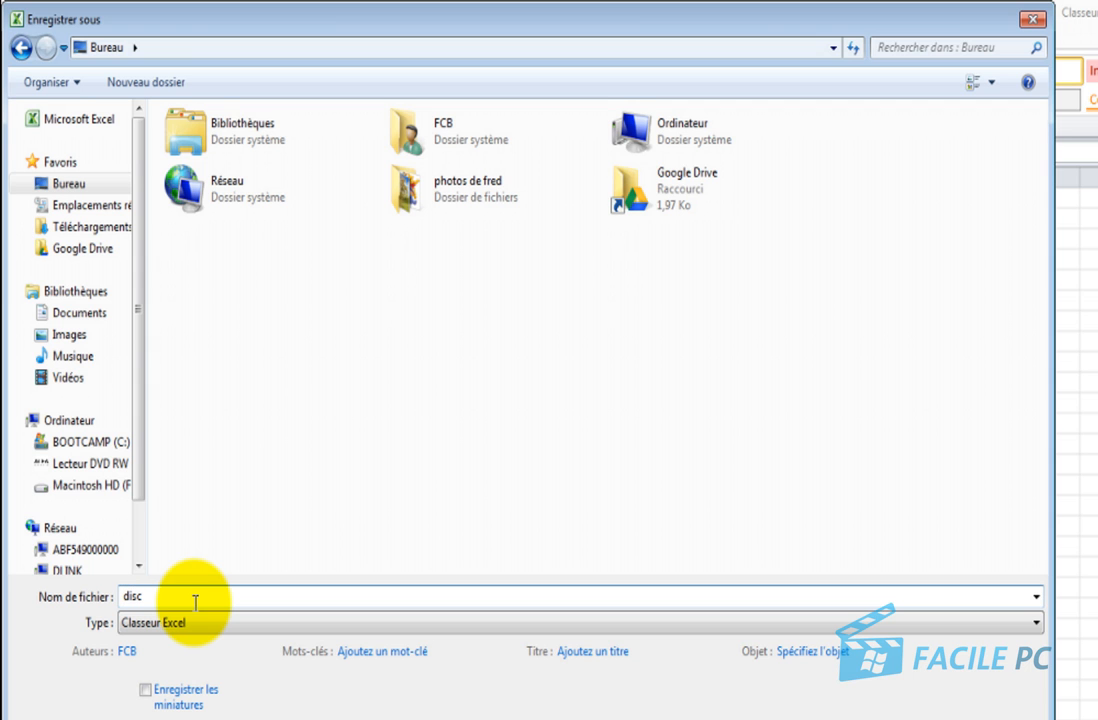
type("otheque")
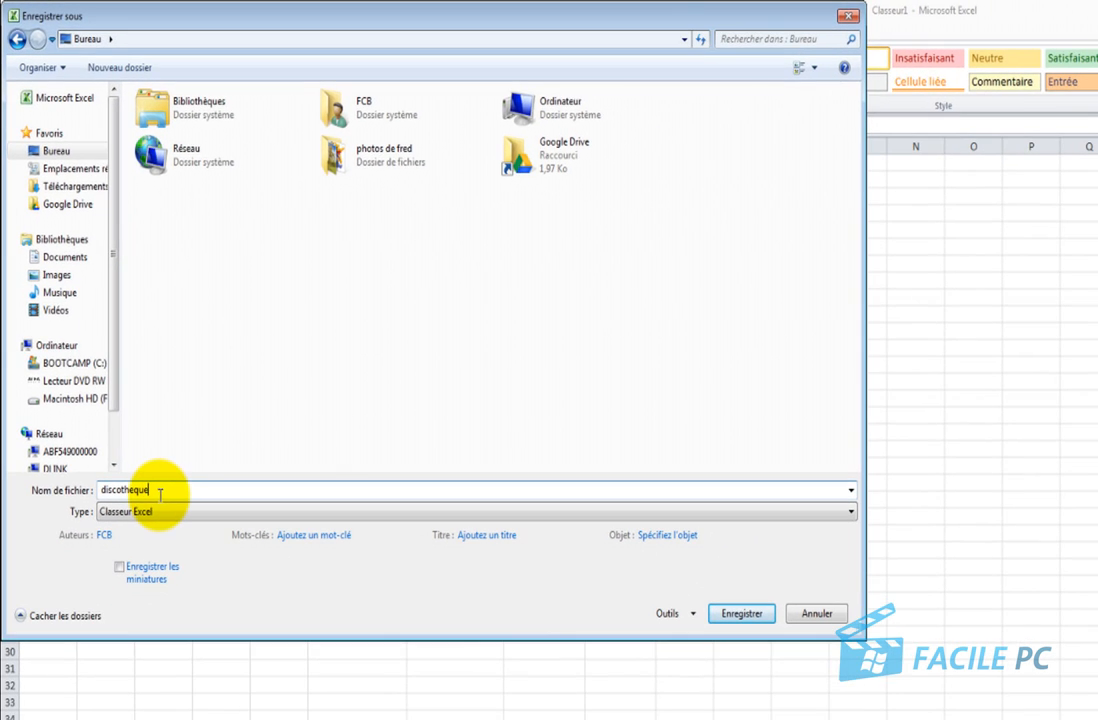
left_click(748, 617)
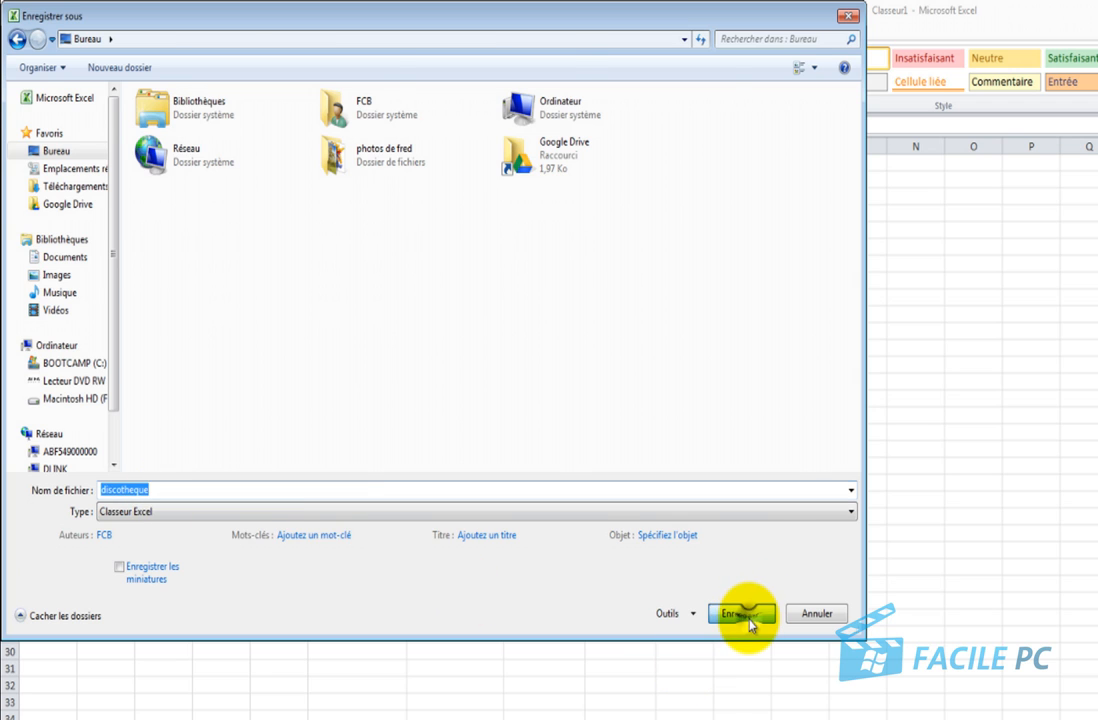